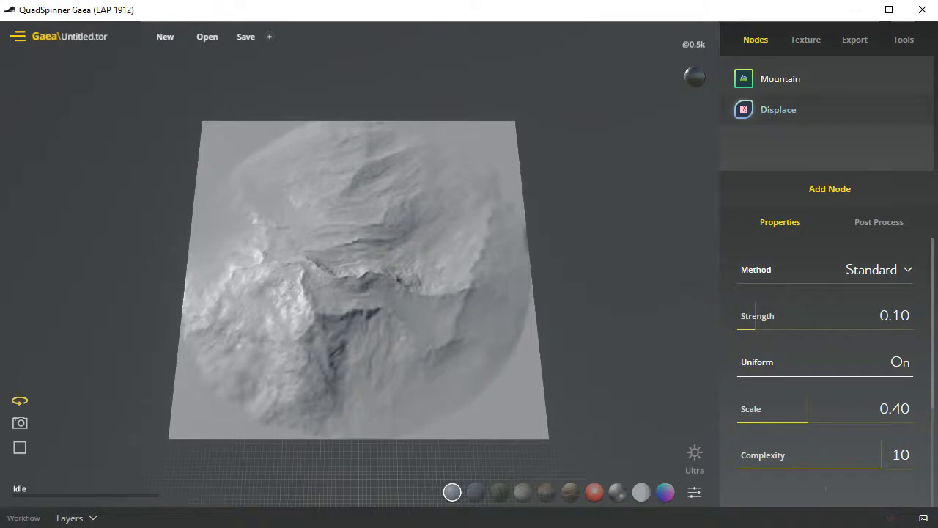
# Step: Inspect the displaced mountain up close and switch the terrain preview to the sandy brown surface material
pyautogui.moveTo(322, 315); pyautogui.dragTo(513, 213)
pyautogui.moveTo(411, 279); pyautogui.dragTo(425, 279)
pyautogui.scroll(5, 367, 278)
pyautogui.moveTo(366, 279); pyautogui.dragTo(498, 300)
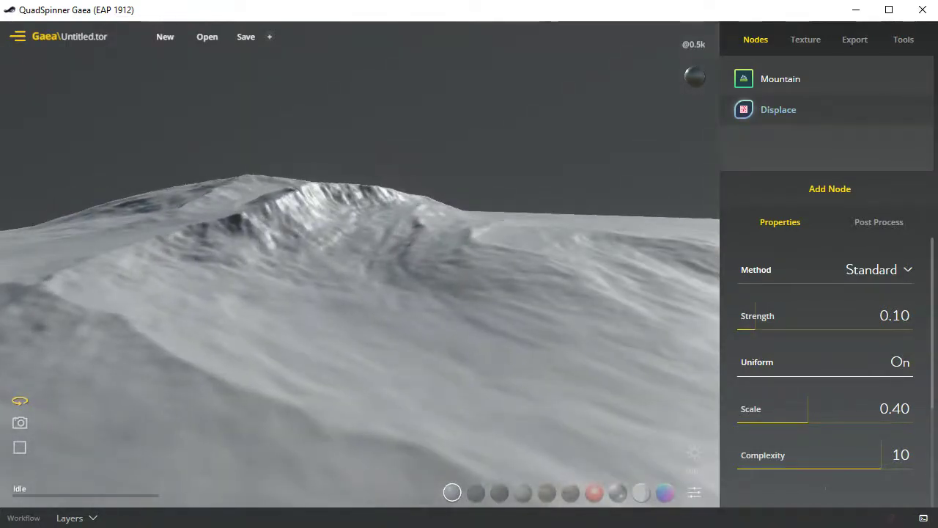
pyautogui.click(475, 491)
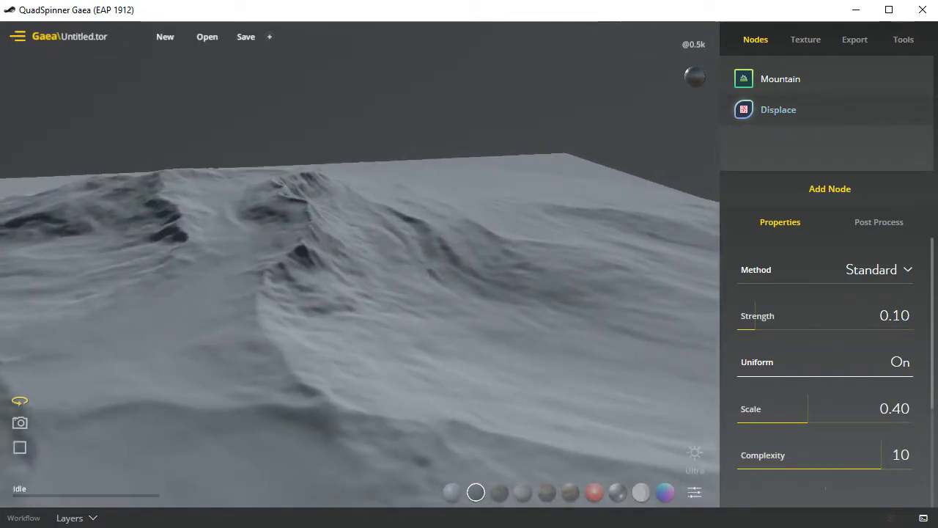
pyautogui.click(546, 492)
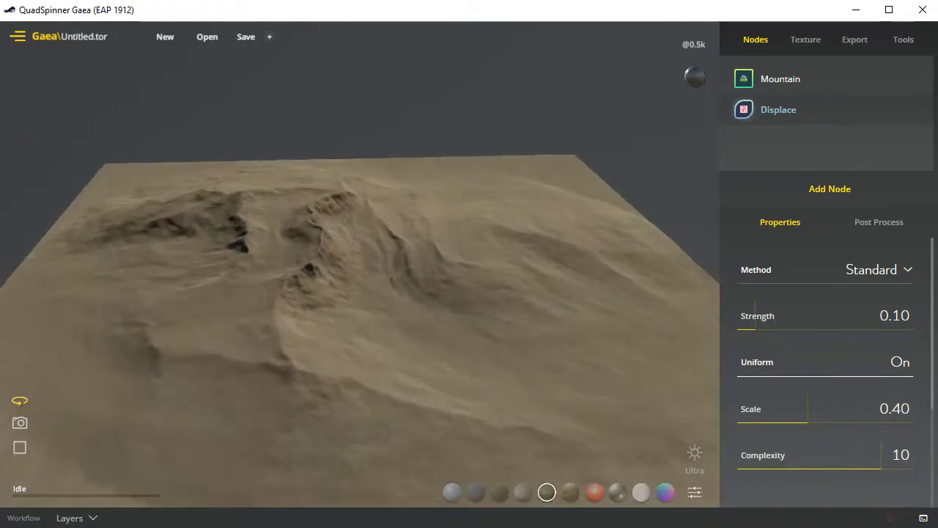
# Step: Compare the Mountain node's types, including A and D, and set the type back to C
pyautogui.click(795, 79)
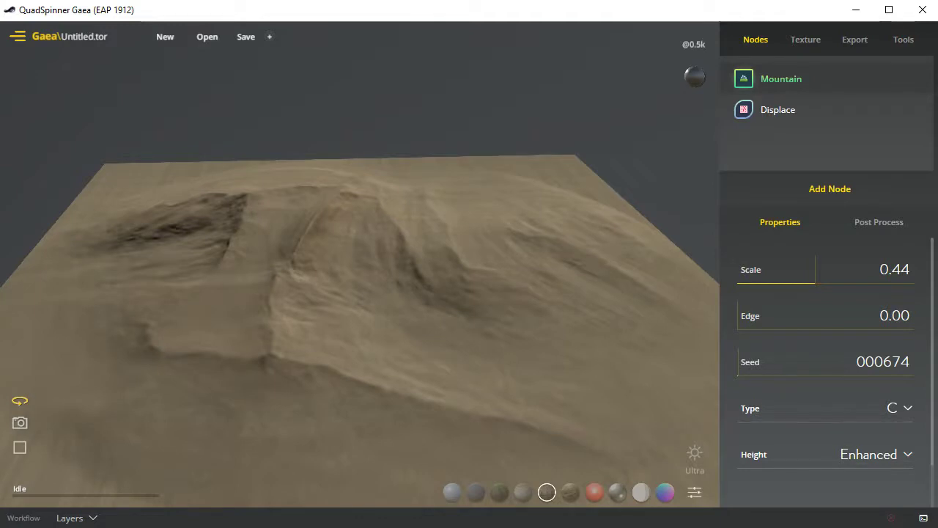
pyautogui.click(893, 408)
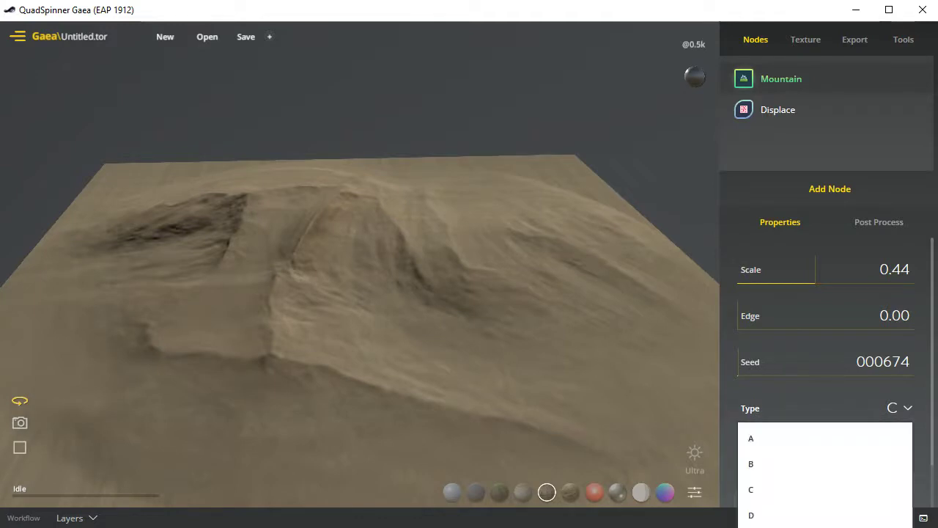
pyautogui.click(857, 438)
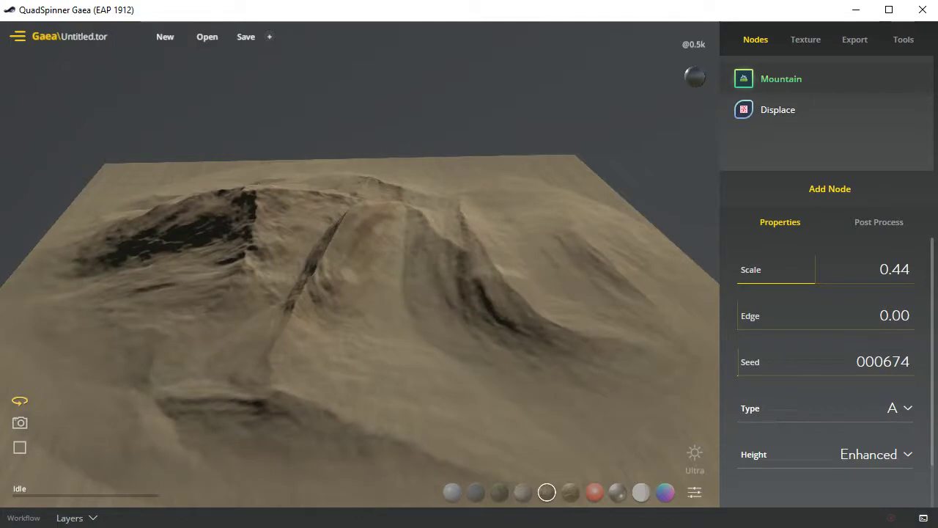
pyautogui.press('Down')
pyautogui.press('Down')
pyautogui.press('Down')
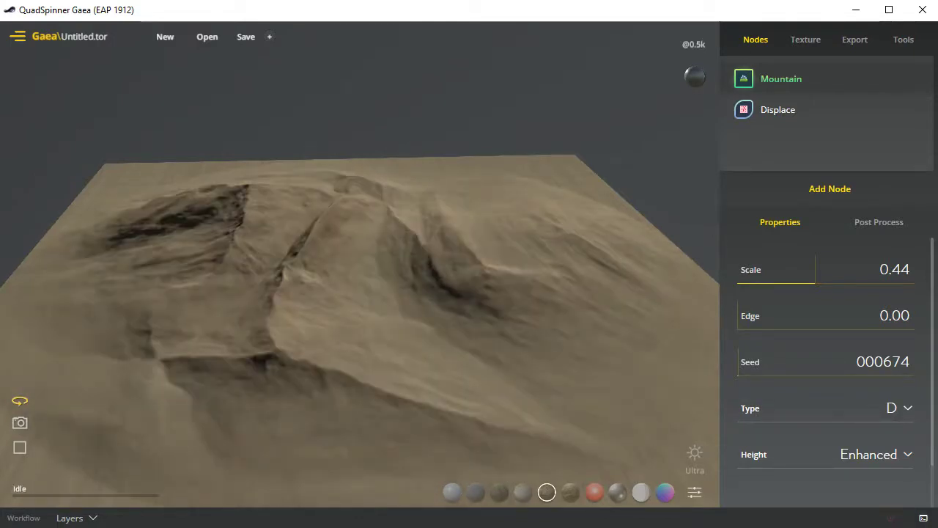
pyautogui.press('Up')
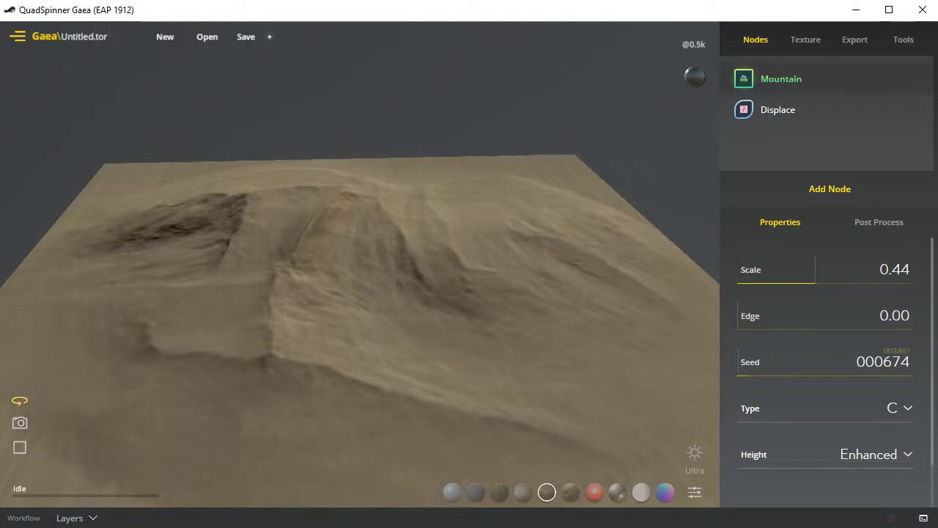
# Step: Try several seeds on the Mountain node, including 024533, 041600 and 061333, and settle on 059201
pyautogui.click(748, 362)
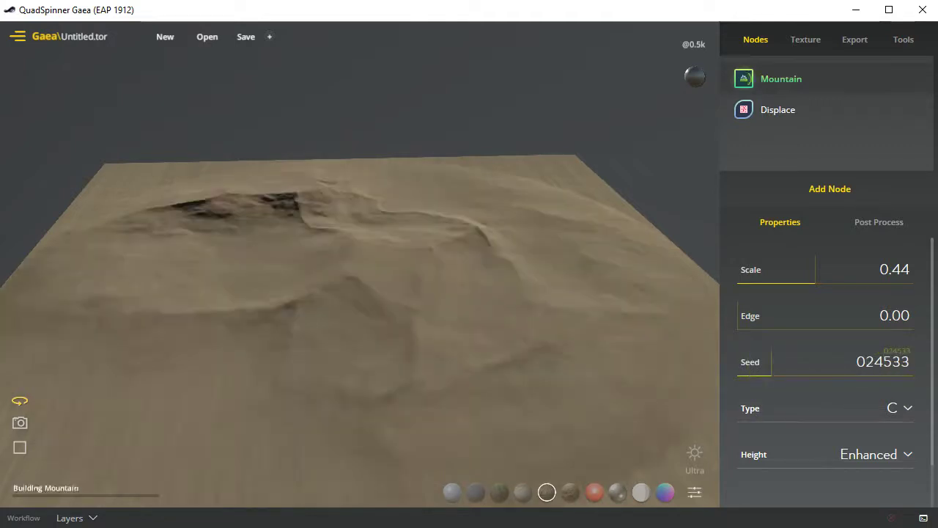
pyautogui.click(771, 362)
pyautogui.click(784, 362)
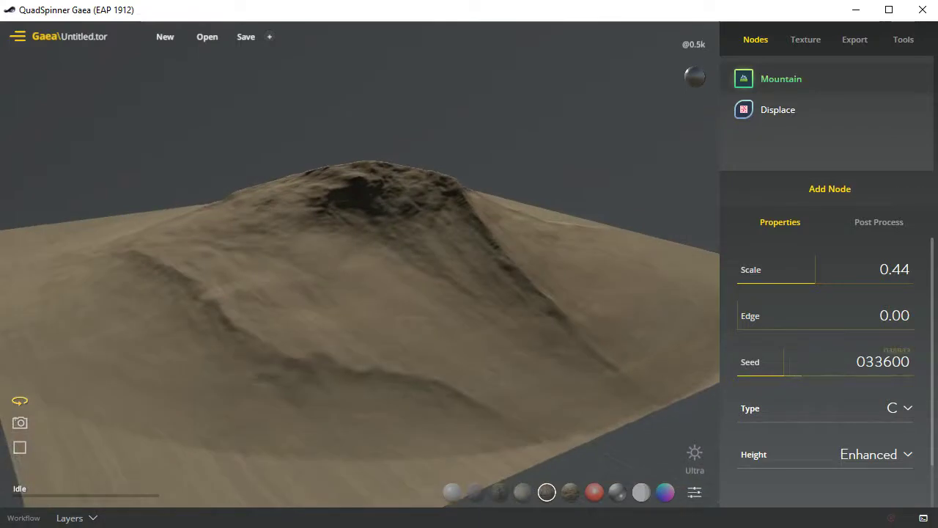
pyautogui.click(795, 362)
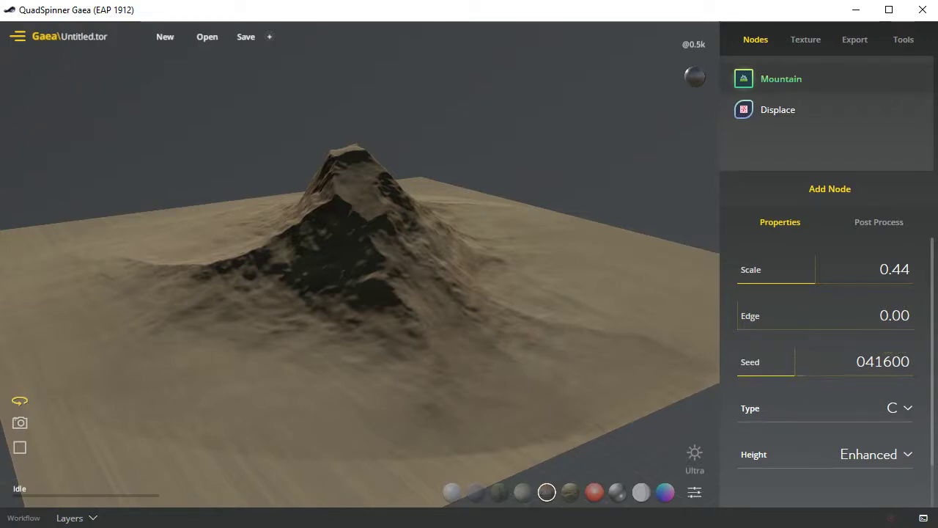
pyautogui.click(808, 363)
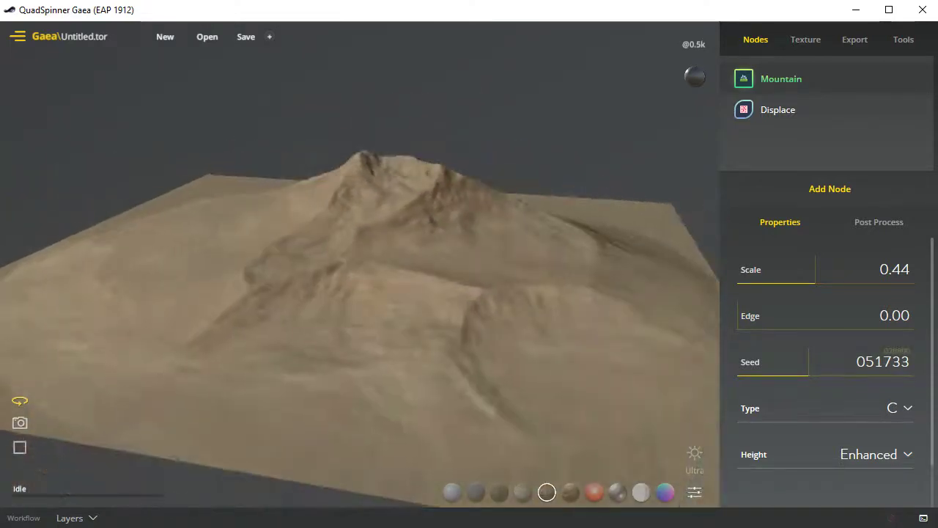
pyautogui.click(822, 361)
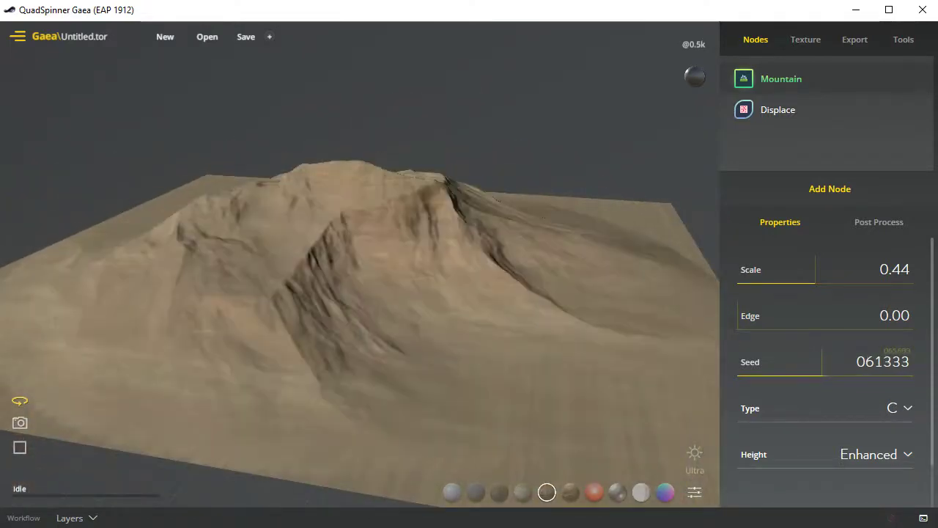
pyautogui.click(833, 362)
pyautogui.moveTo(833, 362); pyautogui.dragTo(820, 362)
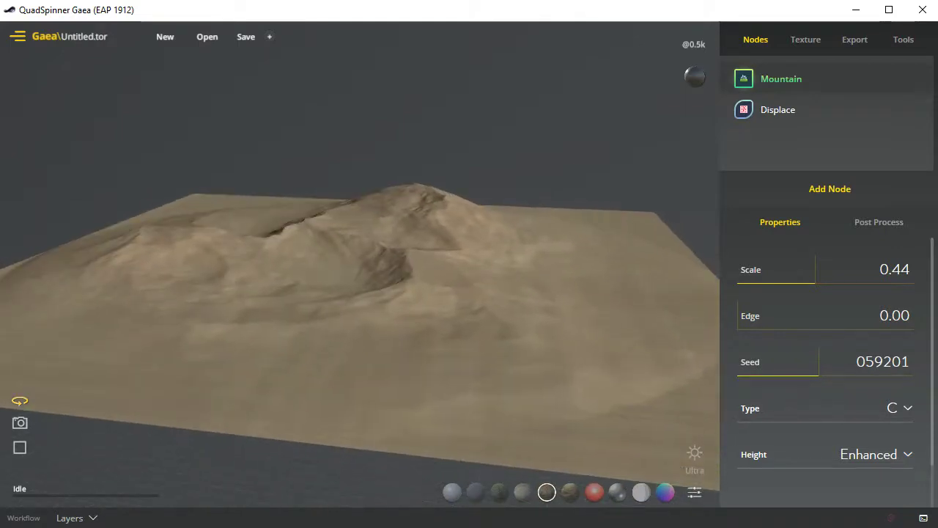
# Step: Compare the terrain with and without displacement, and delete the Displace node
pyautogui.click(778, 110)
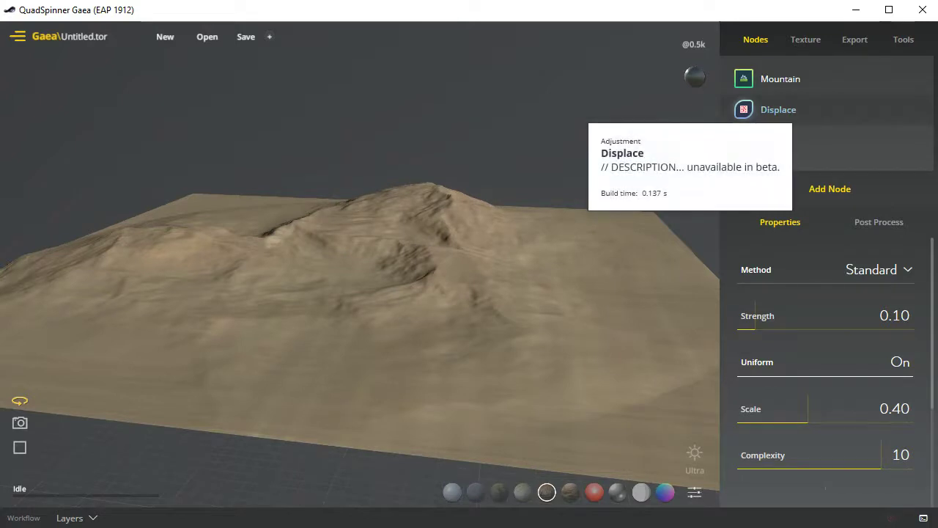
pyautogui.click(780, 79)
pyautogui.click(778, 110)
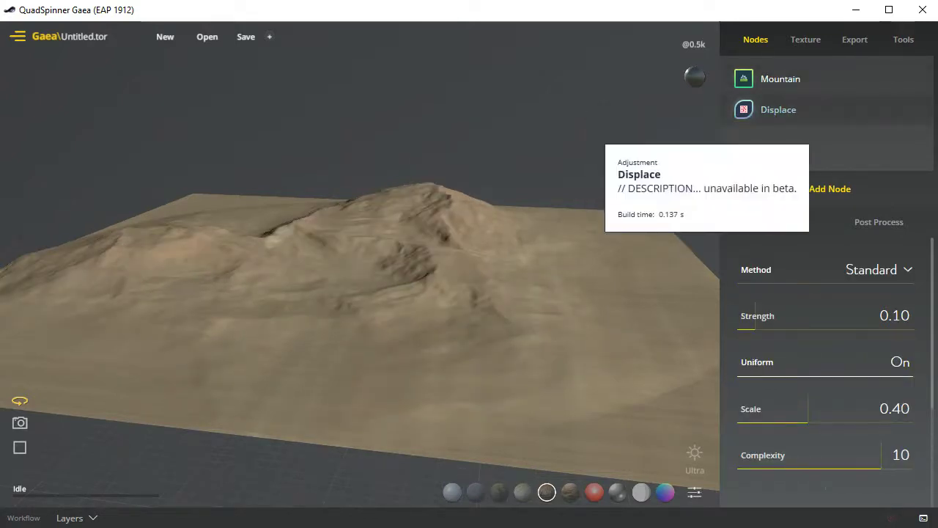
pyautogui.press('Delete')
pyautogui.click(657, 364)
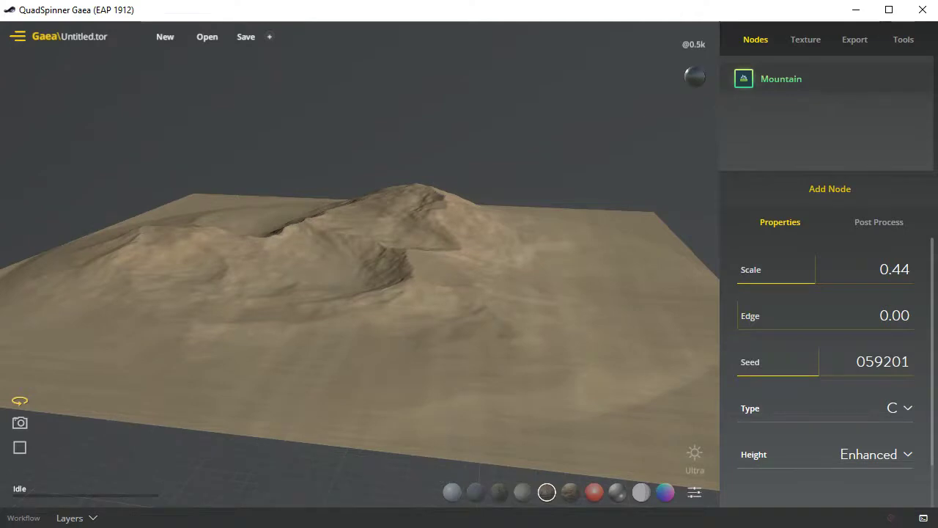
# Step: Add an AutoLevel node after the Mountain node, followed by a Clamp node
pyautogui.click(830, 189)
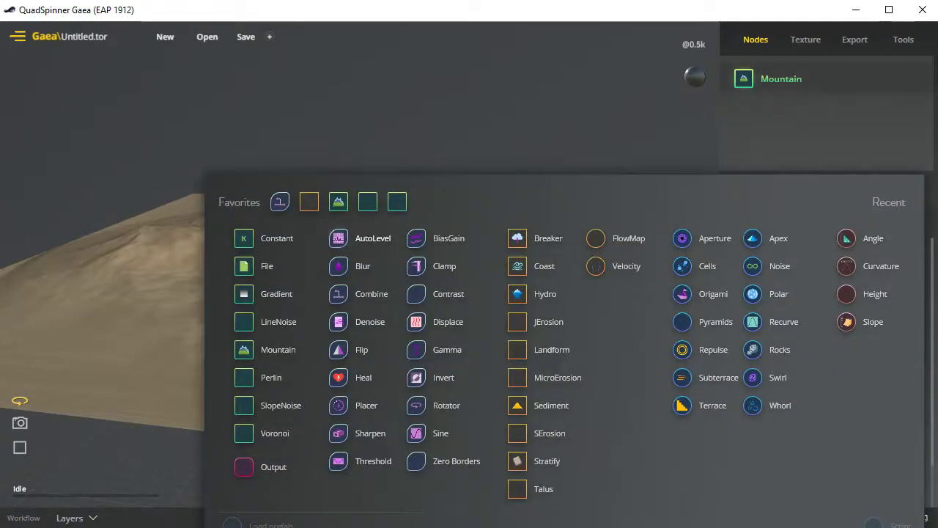
pyautogui.click(373, 239)
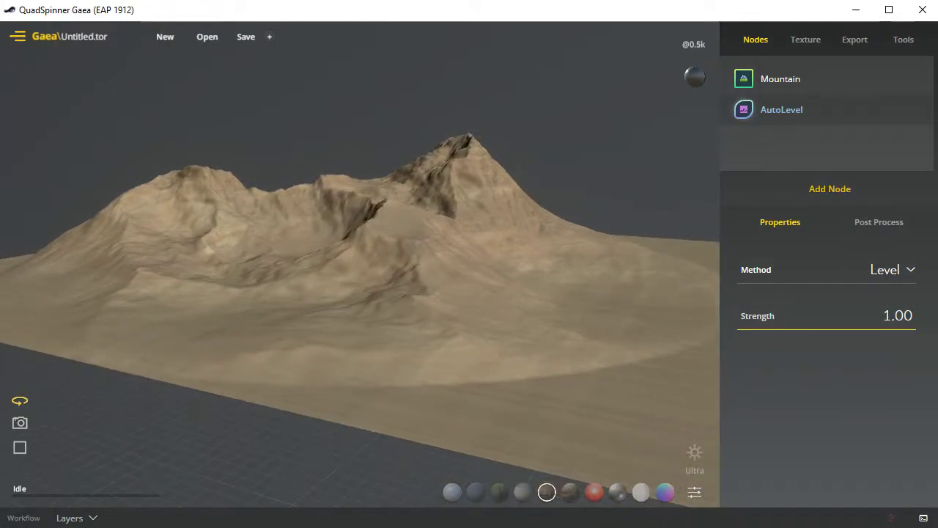
pyautogui.click(829, 189)
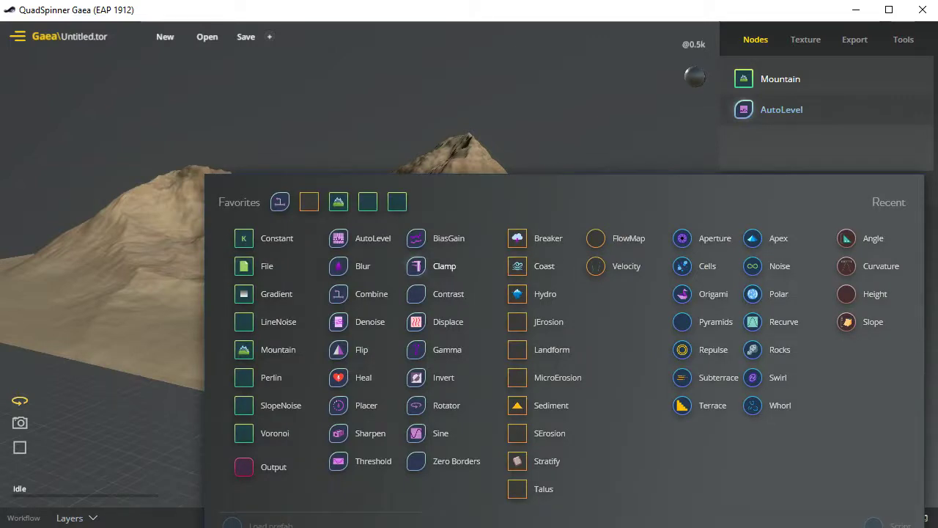
pyautogui.click(443, 266)
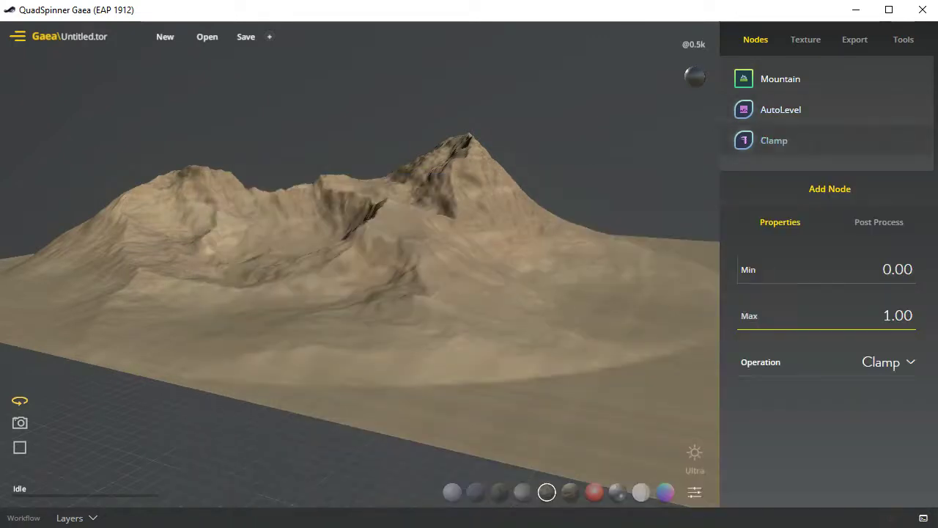
# Step: Try the Clamp and Clip operations on the Clamp node with its maximum at 1.00, and set the operation to Extend
pyautogui.click(888, 362)
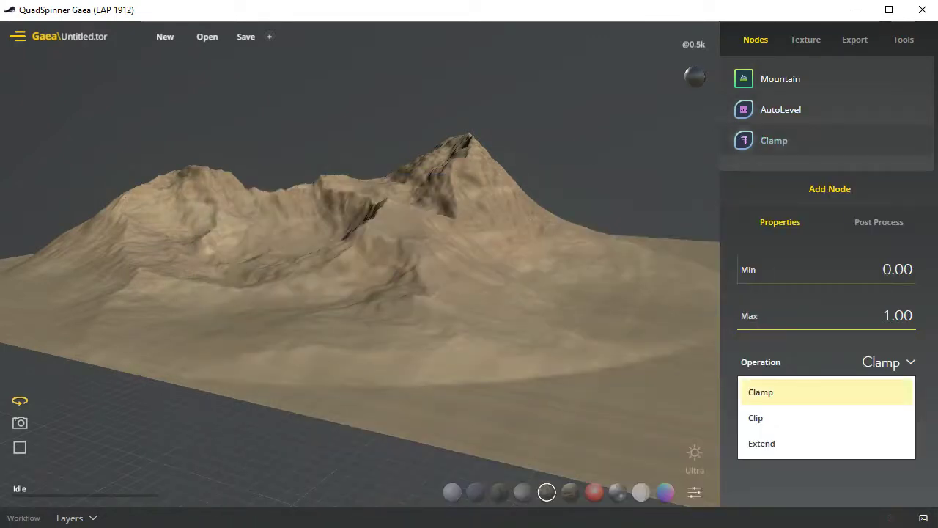
pyautogui.click(872, 392)
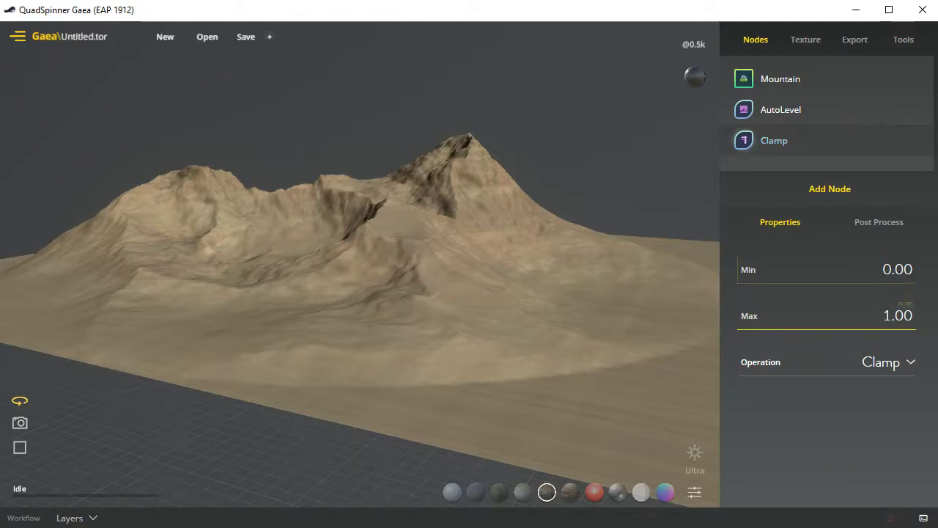
pyautogui.moveTo(911, 317)
pyautogui.mouseDown()
pyautogui.moveTo(818, 323)
pyautogui.moveTo(915, 322)
pyautogui.mouseUp()
pyautogui.click(890, 362)
pyautogui.click(806, 417)
pyautogui.moveTo(914, 322)
pyautogui.mouseDown()
pyautogui.moveTo(825, 322)
pyautogui.moveTo(915, 322)
pyautogui.mouseUp()
pyautogui.click(895, 362)
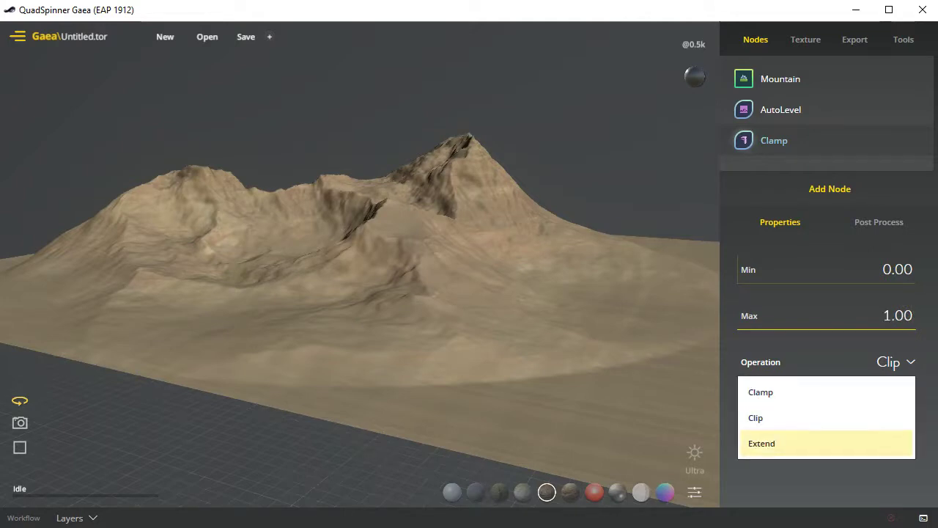
pyautogui.click(806, 443)
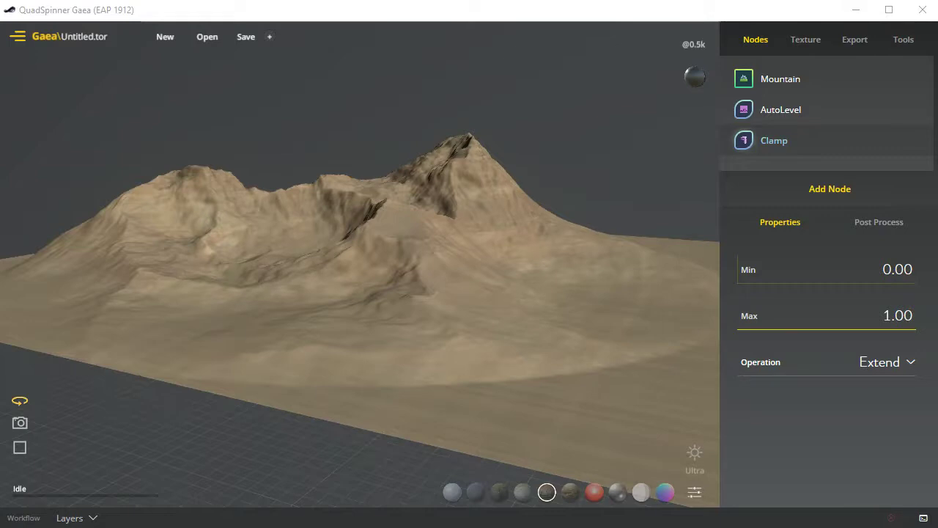
# Step: Try several maximum values on the Clamp node, including 0.84, 0.64 and 0.30, and settle on 0.59
pyautogui.click(887, 319)
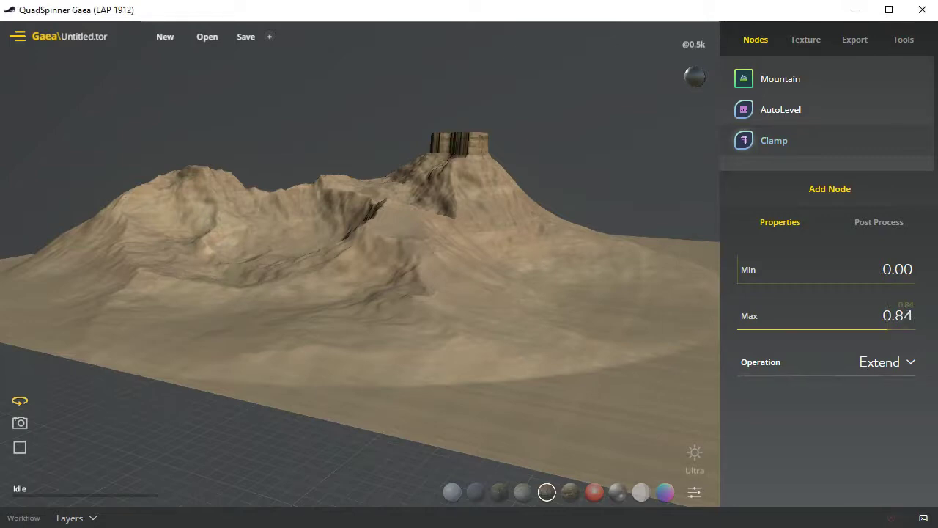
pyautogui.click(874, 318)
pyautogui.click(863, 318)
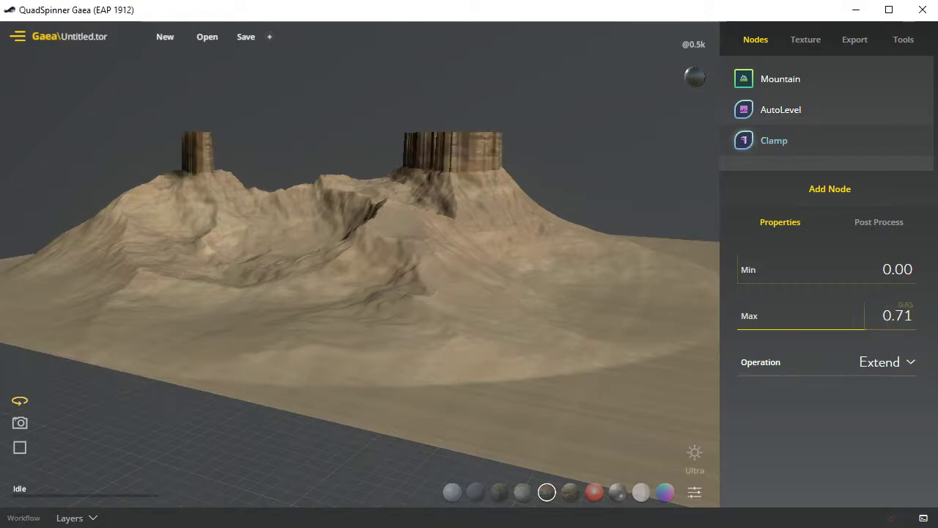
pyautogui.click(851, 319)
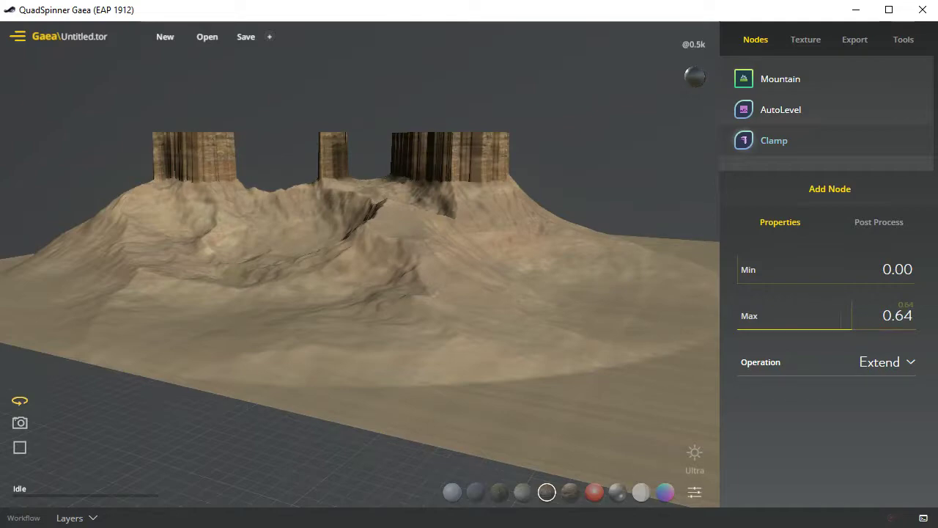
pyautogui.moveTo(293, 257); pyautogui.dragTo(586, 311)
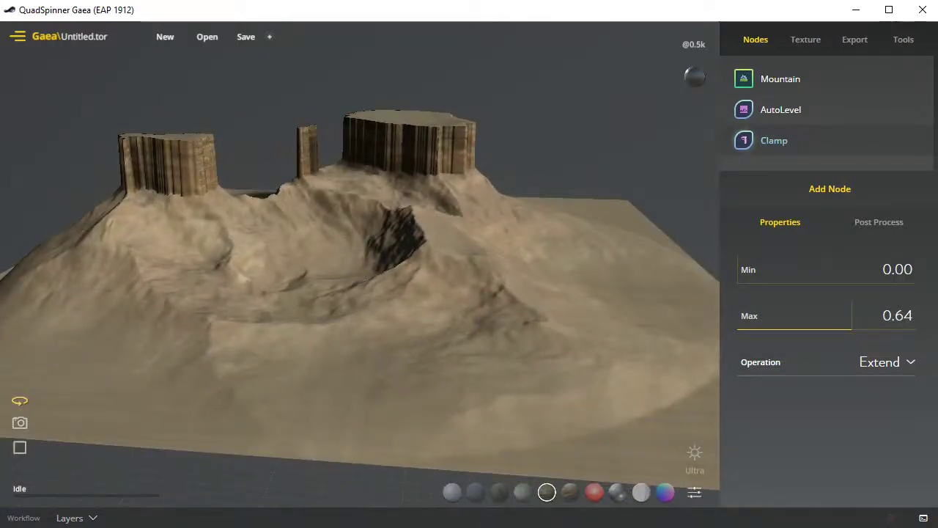
pyautogui.moveTo(780, 109)
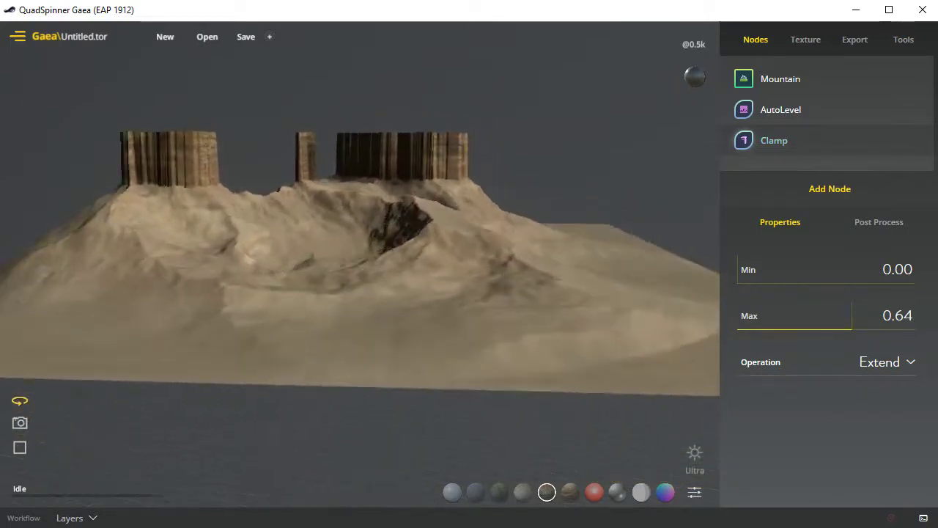
pyautogui.moveTo(359, 264); pyautogui.dragTo(372, 283)
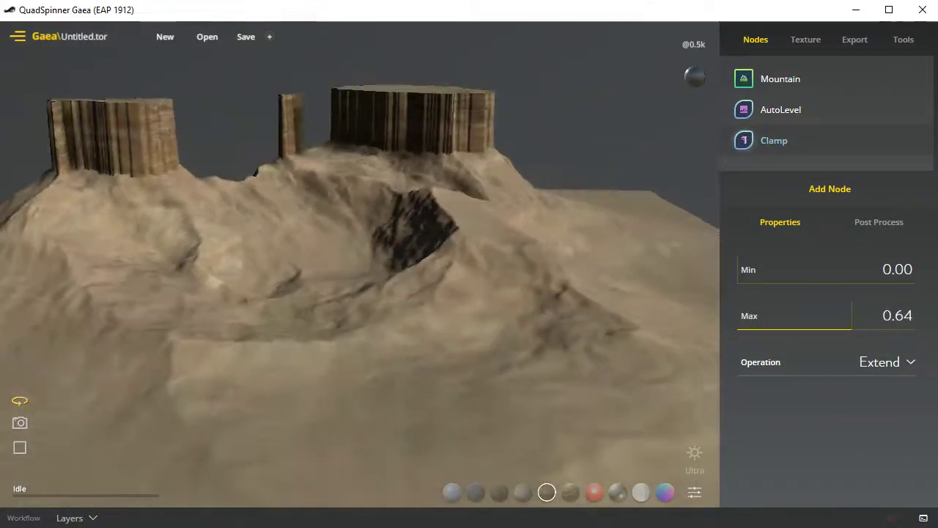
pyautogui.moveTo(839, 316); pyautogui.dragTo(828, 316)
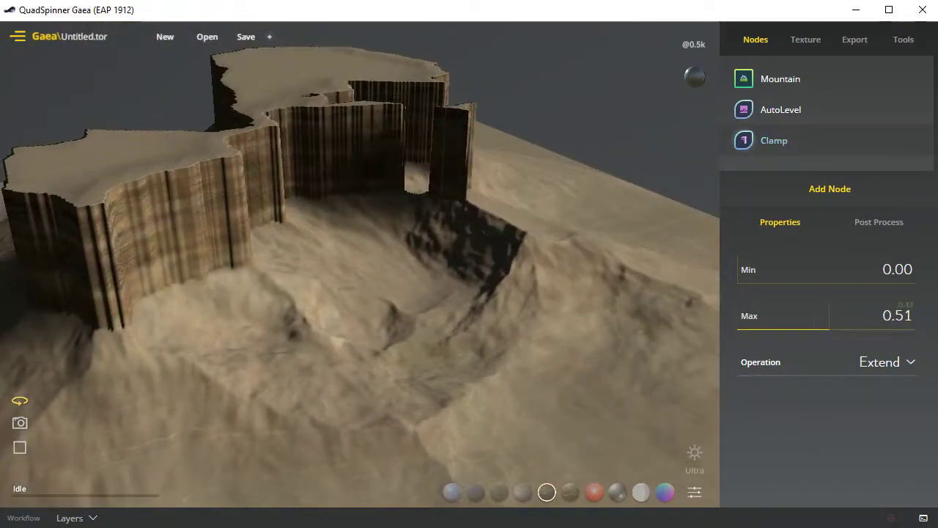
pyautogui.moveTo(829, 315); pyautogui.dragTo(791, 315)
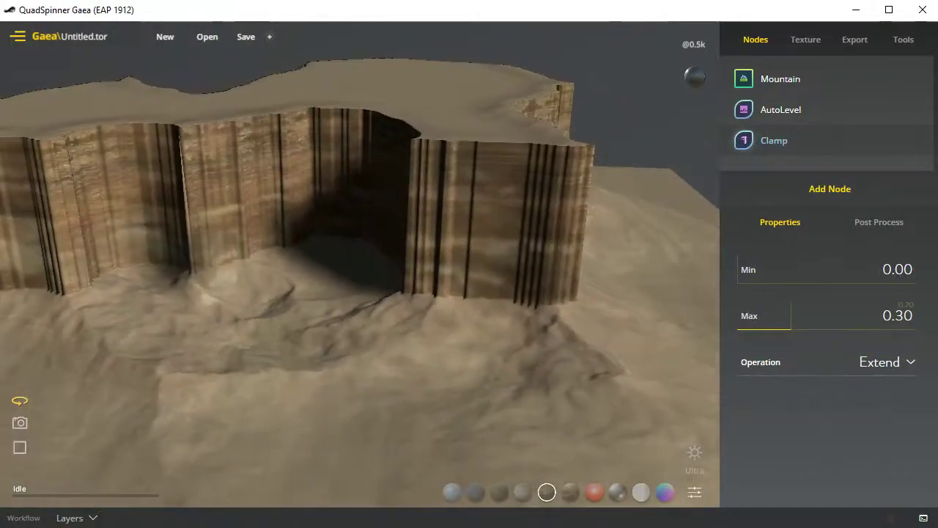
pyautogui.click(770, 316)
pyautogui.click(818, 316)
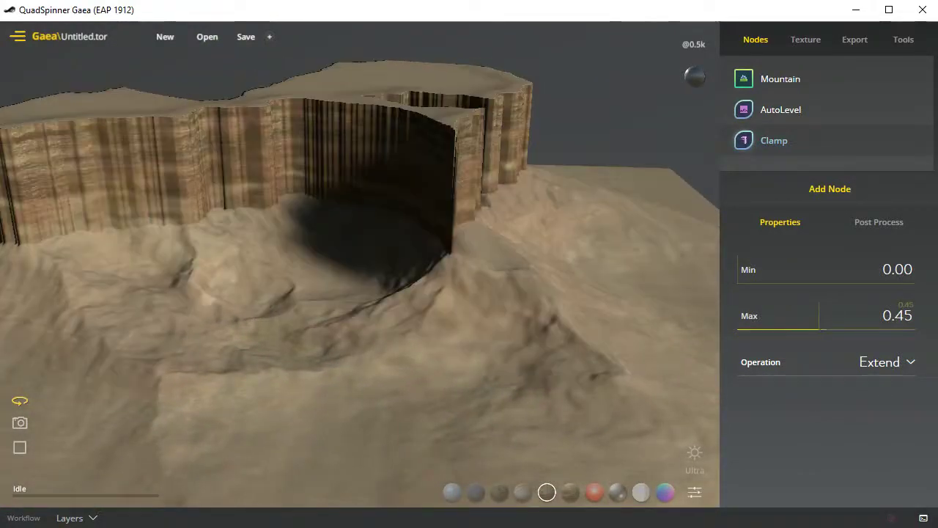
pyautogui.moveTo(818, 316); pyautogui.dragTo(842, 315)
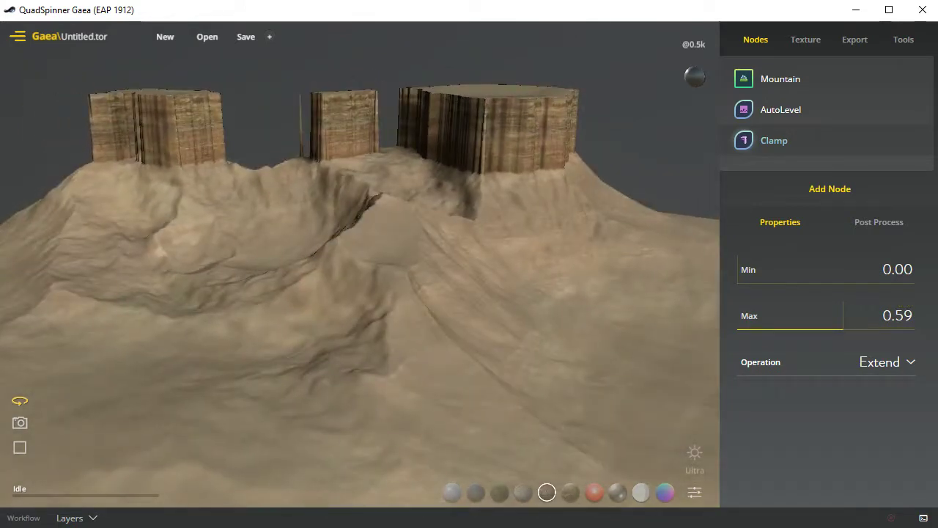
# Step: Set the Clamp node's maximum to 0.61 and add a Landform node after it
pyautogui.moveTo(842, 315); pyautogui.dragTo(848, 315)
pyautogui.moveTo(360, 220); pyautogui.dragTo(469, 312)
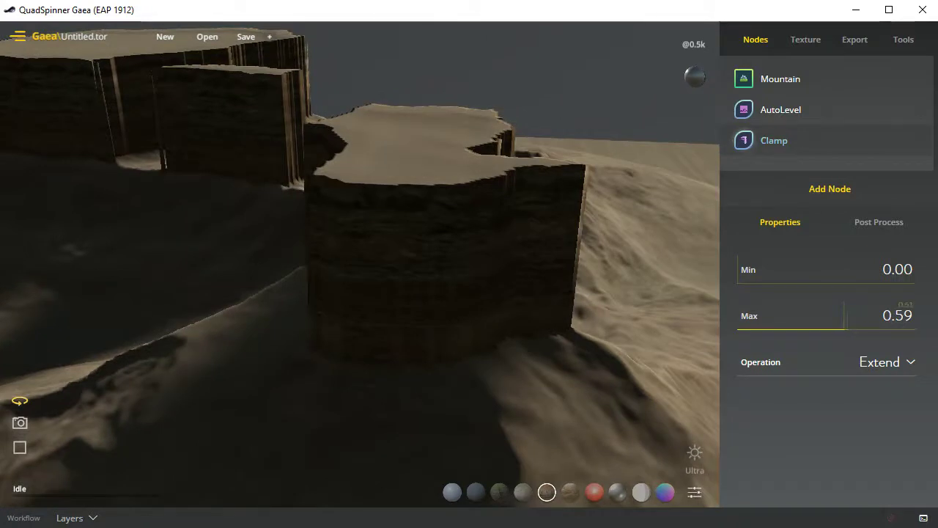
pyautogui.click(847, 316)
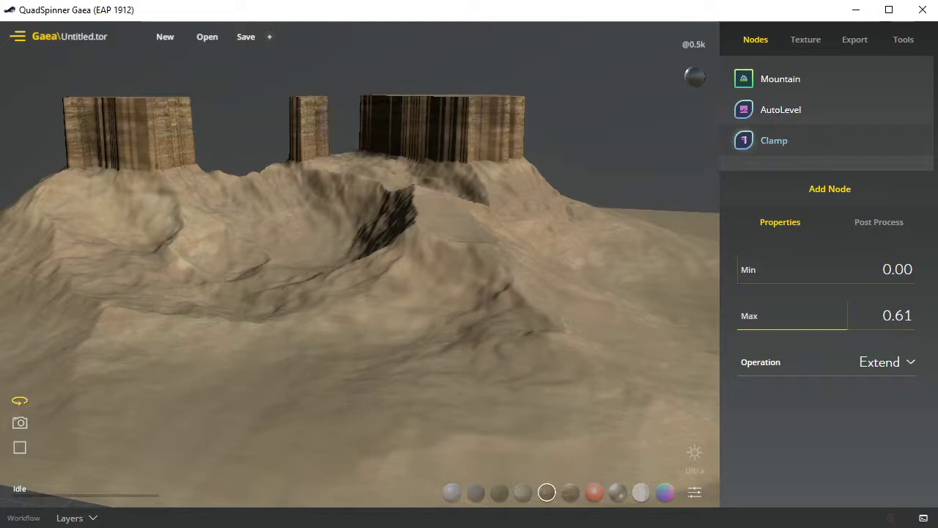
pyautogui.click(829, 189)
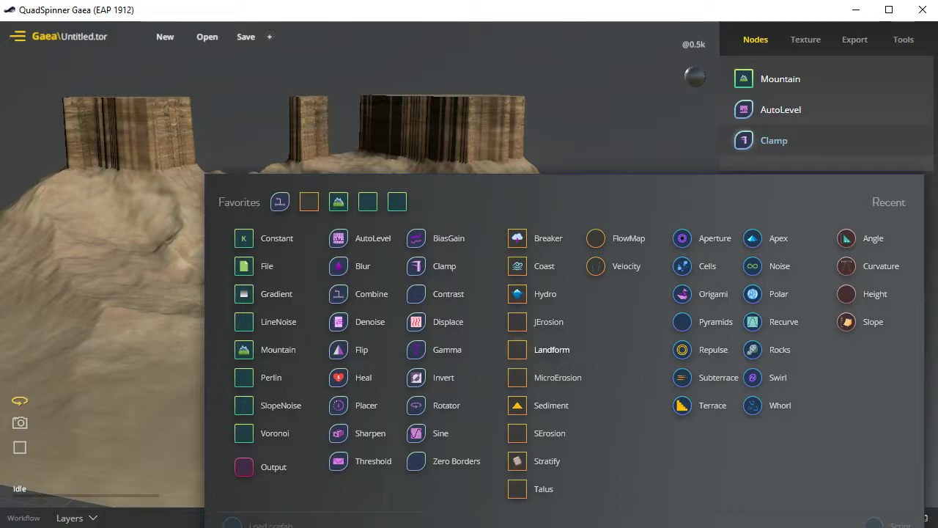
pyautogui.click(551, 349)
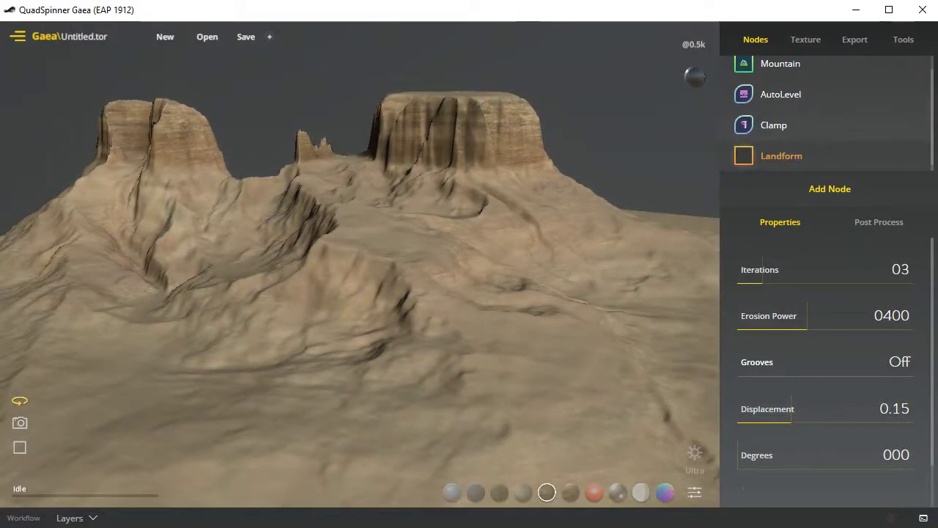
# Step: Compare the eroded terrain preview at 1k and 2k resolution, and settle on 1k
pyautogui.click(694, 44)
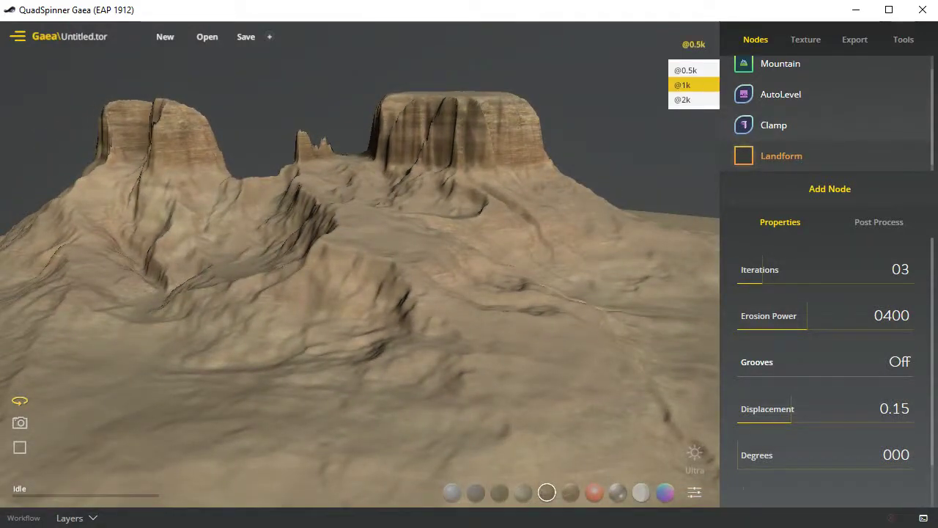
pyautogui.click(682, 85)
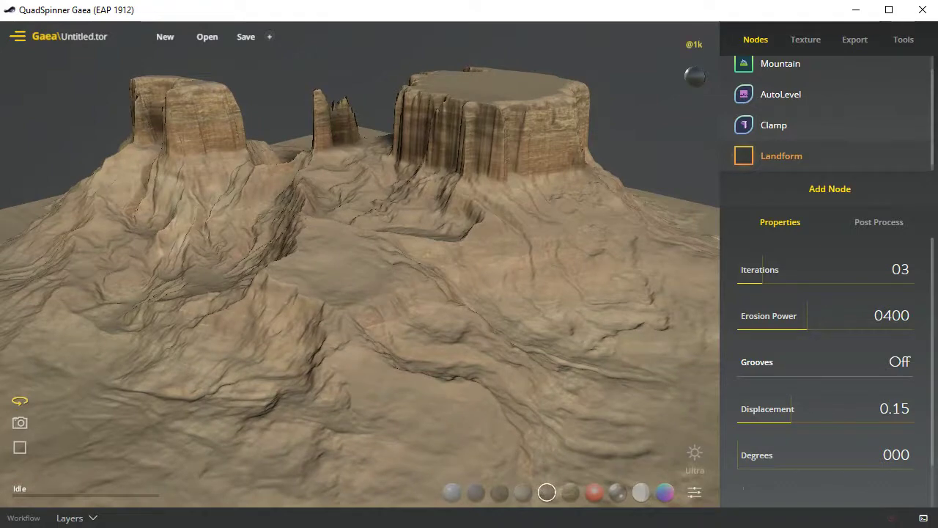
pyautogui.click(694, 45)
pyautogui.click(689, 101)
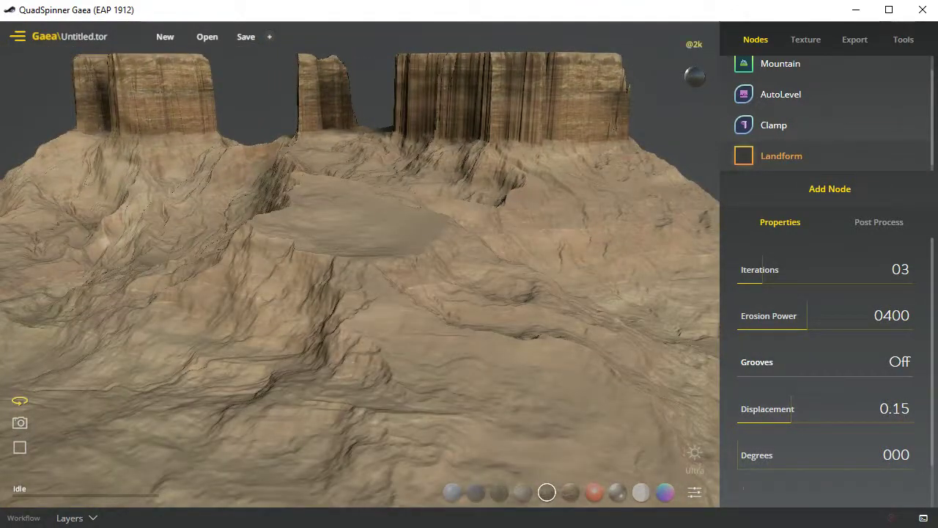
pyautogui.click(694, 45)
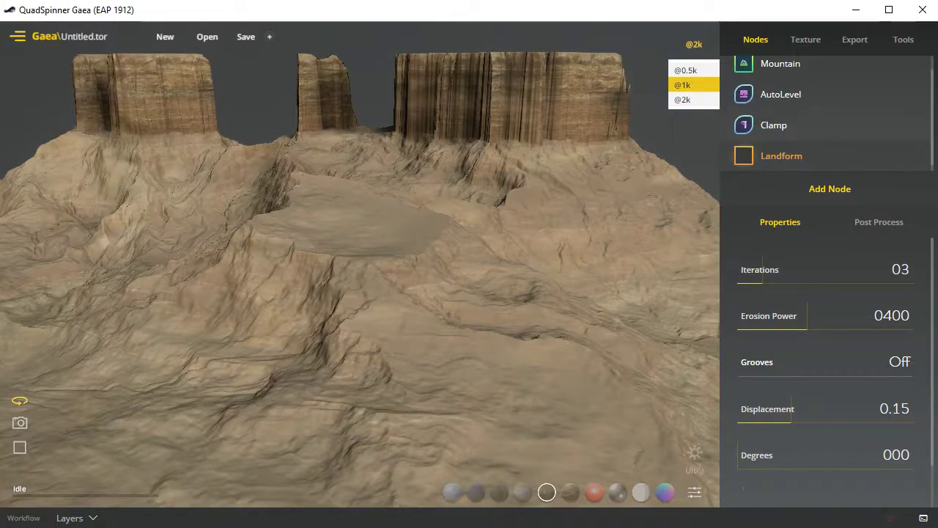
pyautogui.click(682, 84)
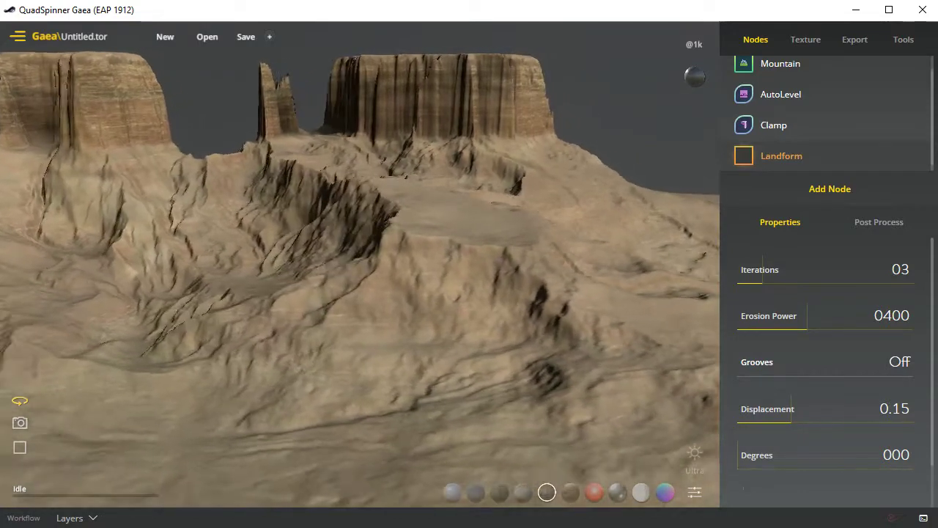
# Step: Add a Talus node after the Landform node and compare both nodes' terrain in the graph workflow
pyautogui.press('Tab')
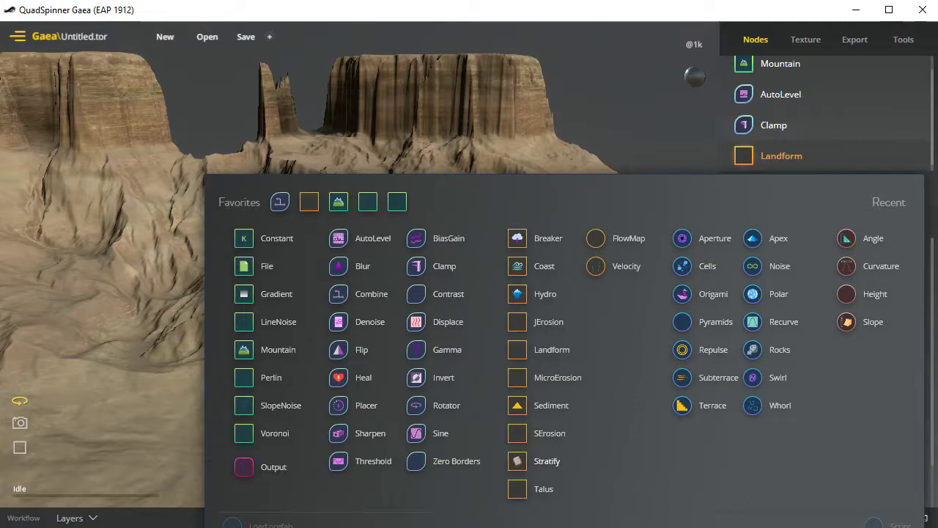
pyautogui.click(544, 489)
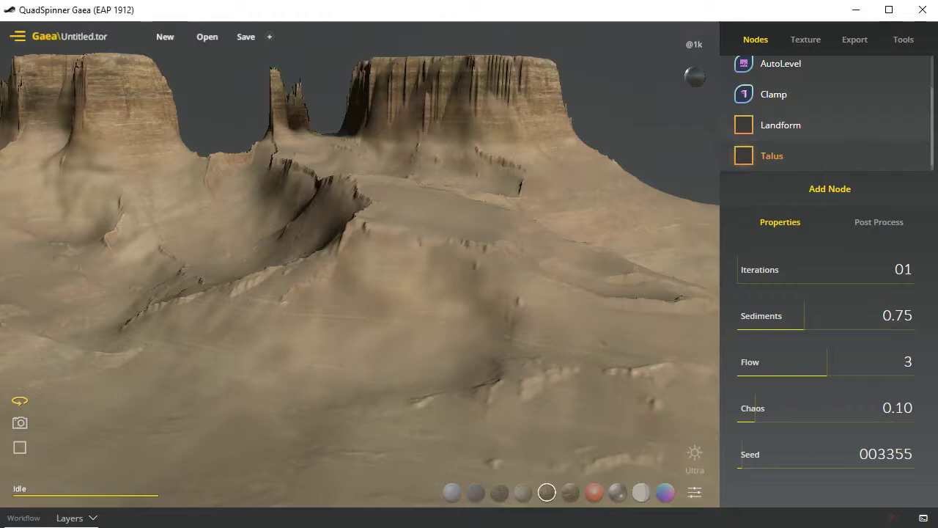
pyautogui.press('F4')
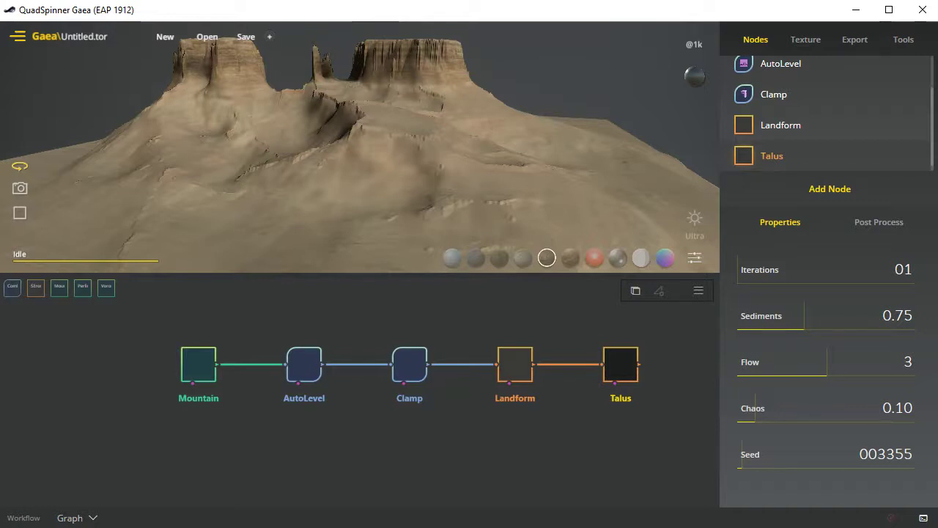
pyautogui.click(780, 125)
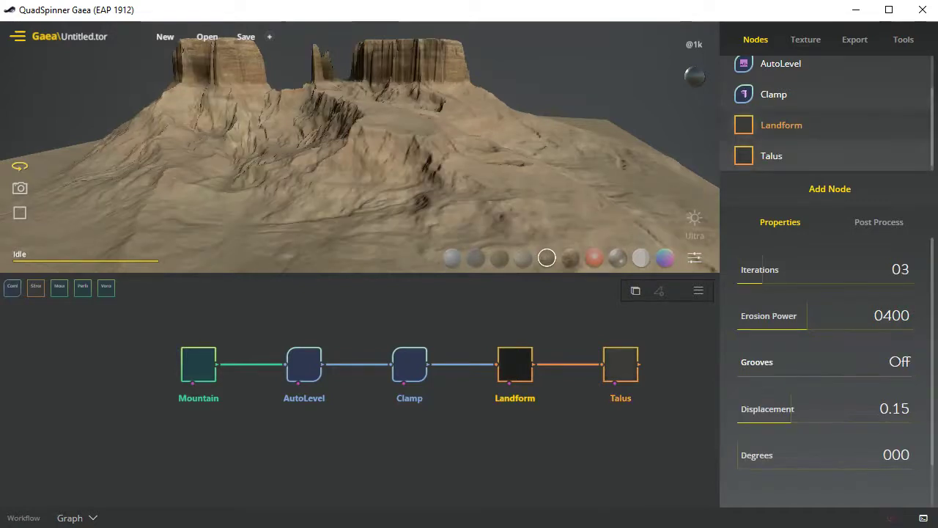
pyautogui.click(772, 156)
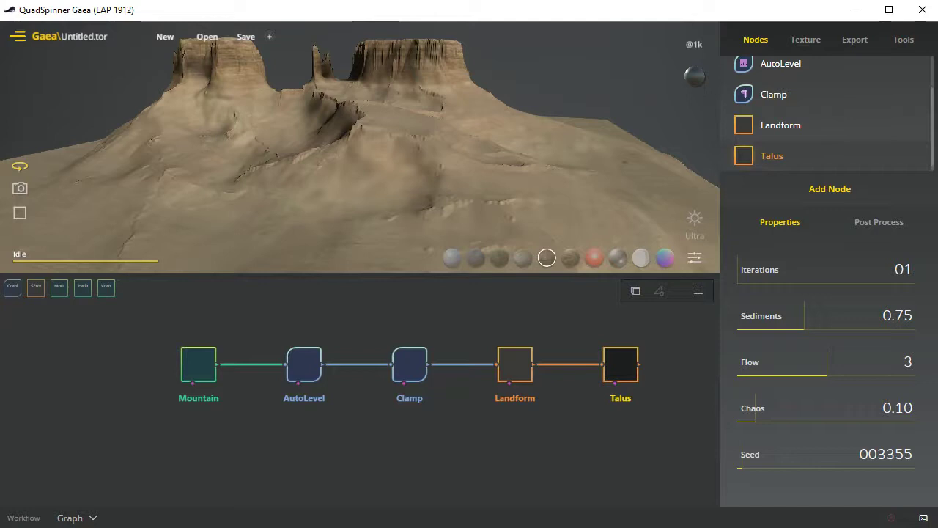
# Step: Mask the Talus node with a new Height node that takes the Landform output and has a maximum of 0.47
pyautogui.click(830, 189)
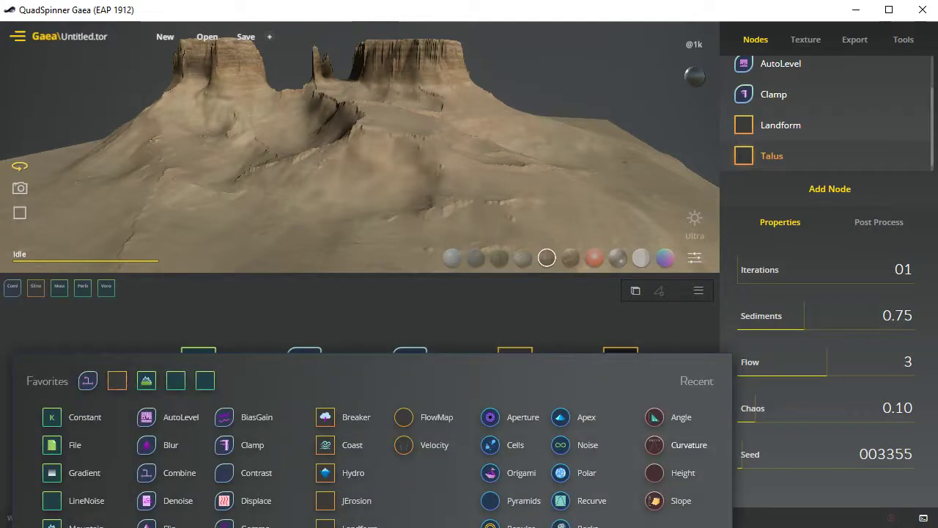
pyautogui.click(682, 473)
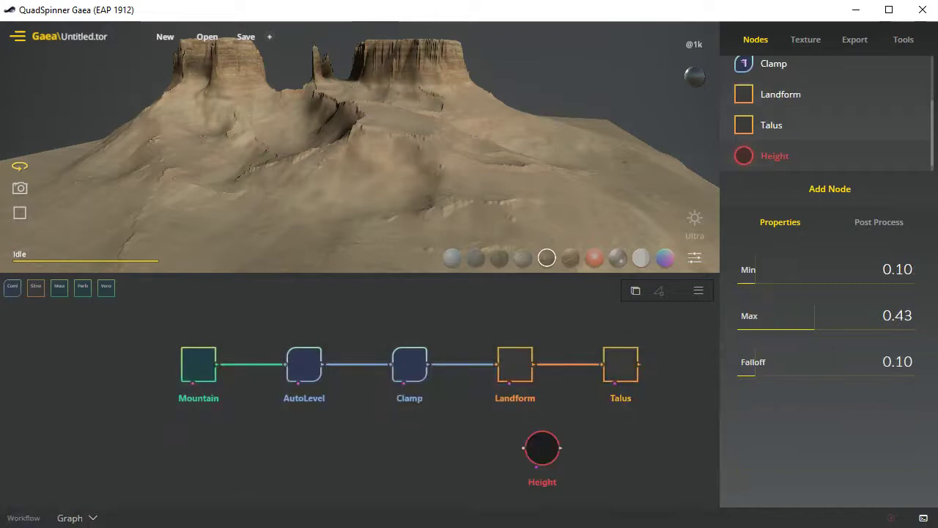
pyautogui.moveTo(534, 364); pyautogui.dragTo(525, 448)
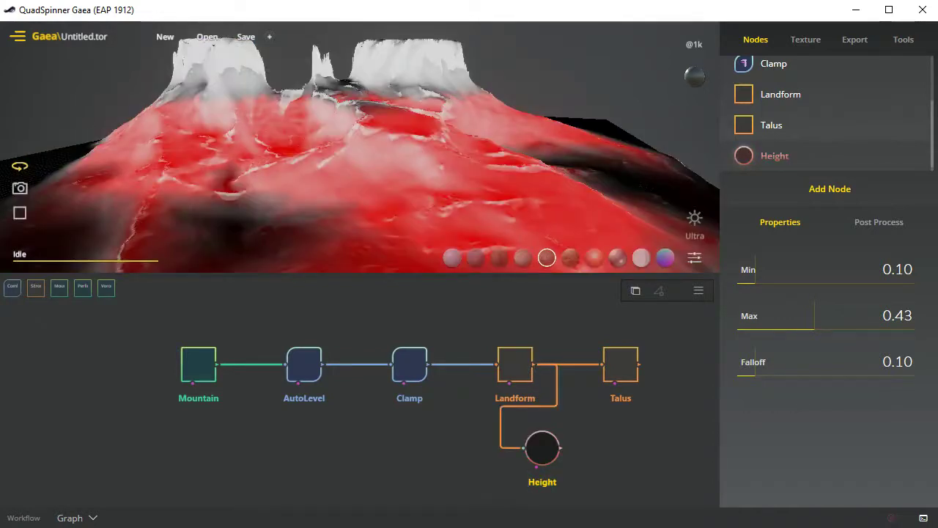
pyautogui.moveTo(542, 447); pyautogui.dragTo(579, 446)
pyautogui.moveTo(814, 316)
pyautogui.mouseDown()
pyautogui.moveTo(767, 316)
pyautogui.moveTo(822, 316)
pyautogui.mouseUp()
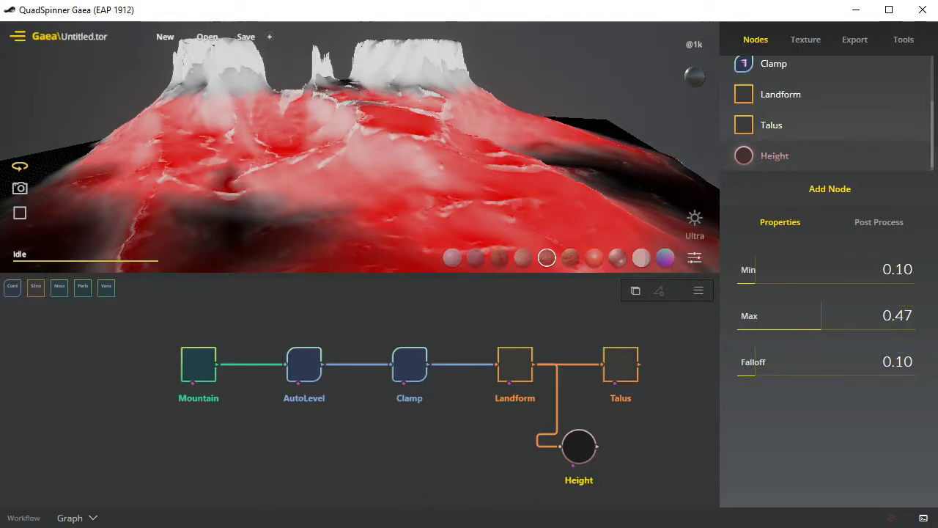
pyautogui.moveTo(597, 446); pyautogui.dragTo(620, 375)
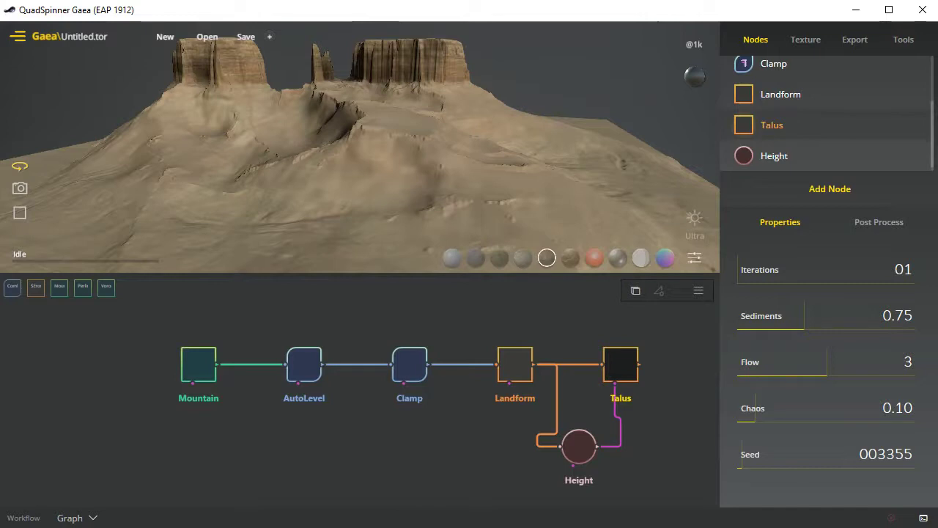
pyautogui.click(830, 189)
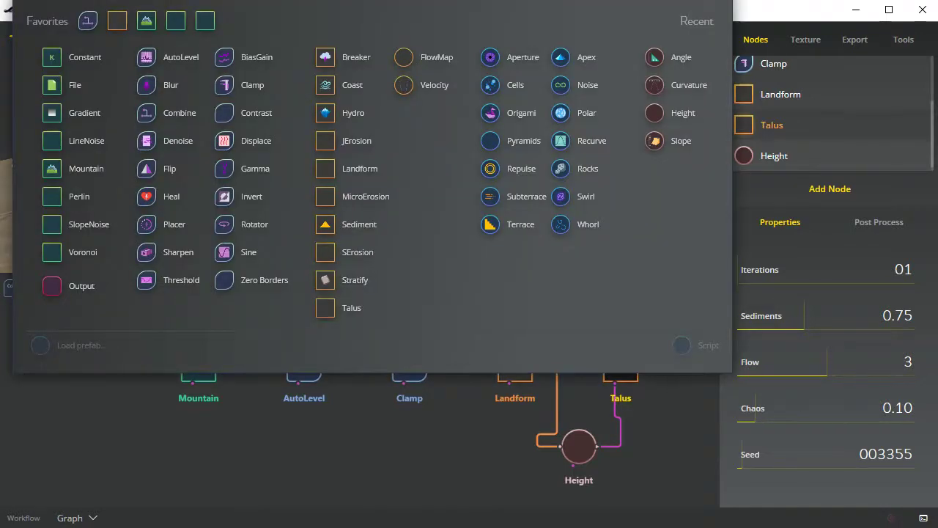
pyautogui.press('Escape')
pyautogui.moveTo(410, 439); pyautogui.dragTo(271, 441, button='middle')
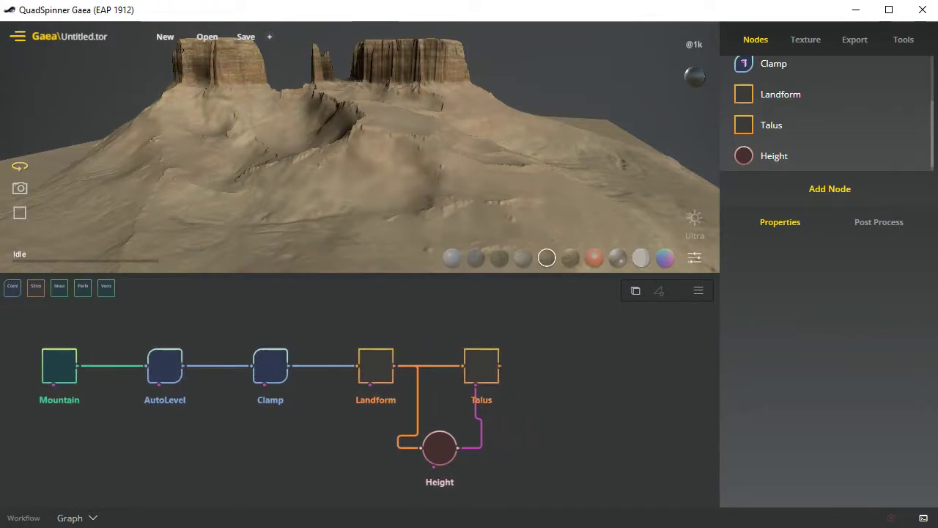
# Step: Save the terrain in the Gaea folder as mesaTurorial.tor
pyautogui.click(247, 36)
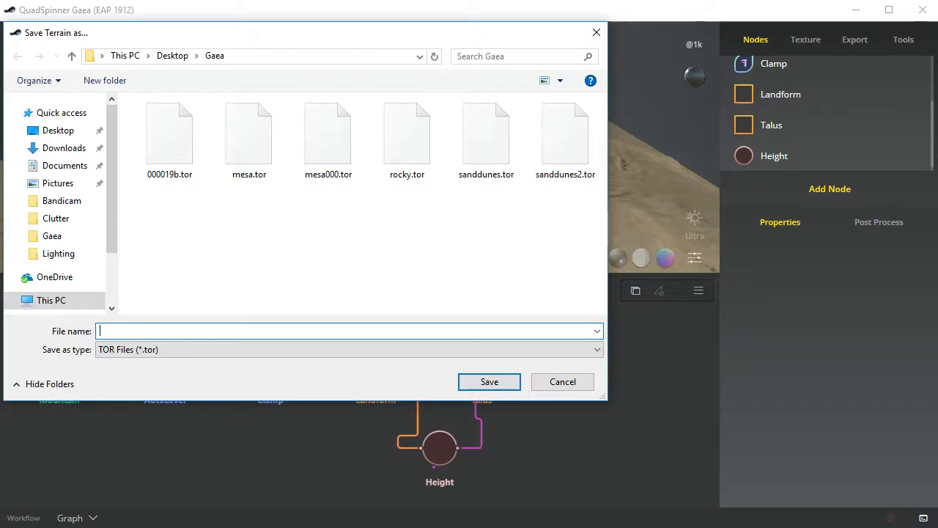
pyautogui.write('mesa')
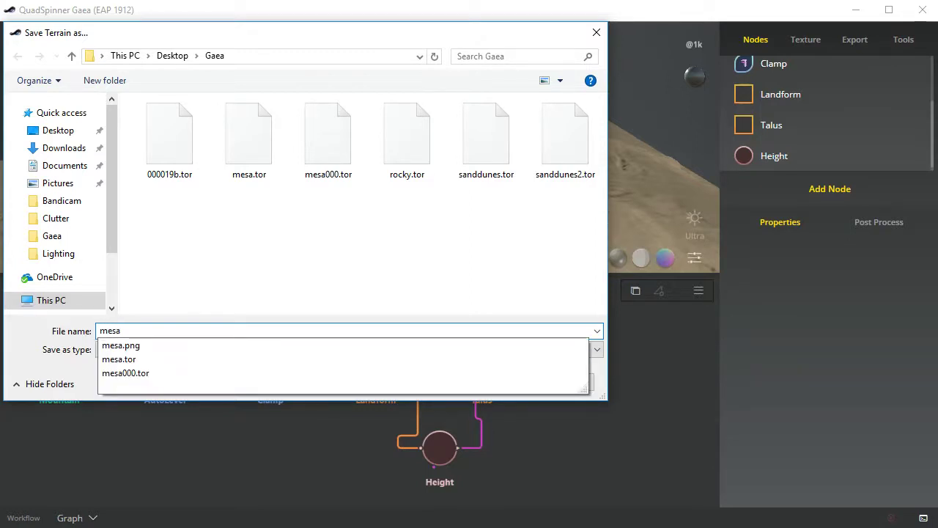
pyautogui.write('Turoria')
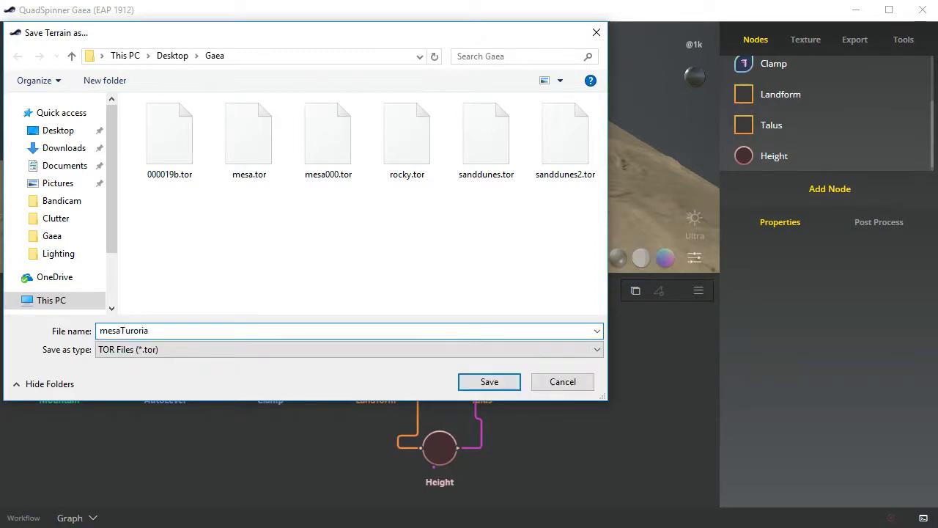
pyautogui.write('l')
pyautogui.press('Return')
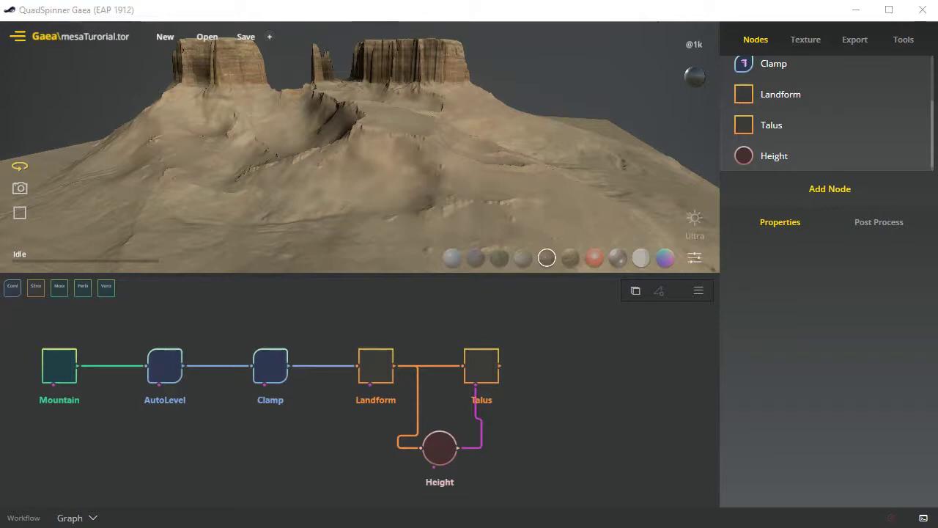
# Step: Add a Combine node beyond the Talus node and feed its two inputs from the Landform and Talus outputs
pyautogui.rightClick(591, 353)
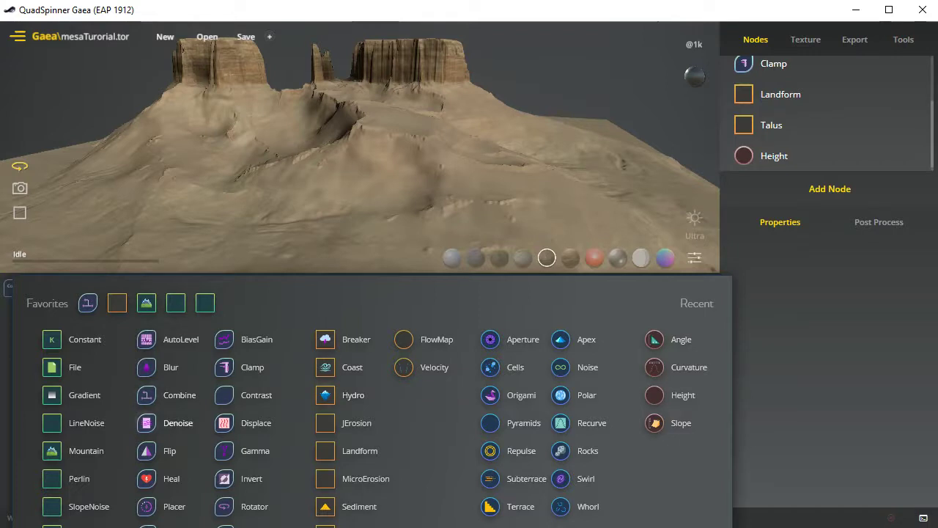
pyautogui.click(176, 395)
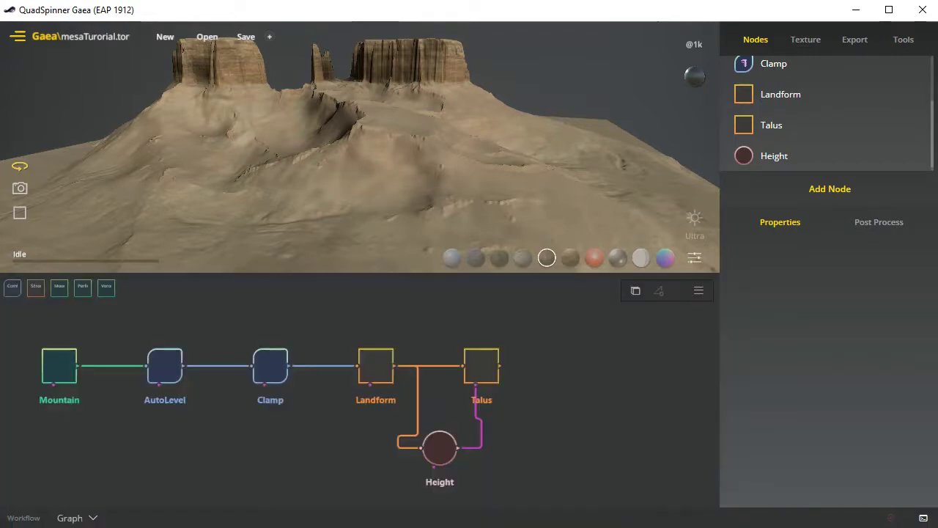
pyautogui.moveTo(656, 353); pyautogui.dragTo(634, 386)
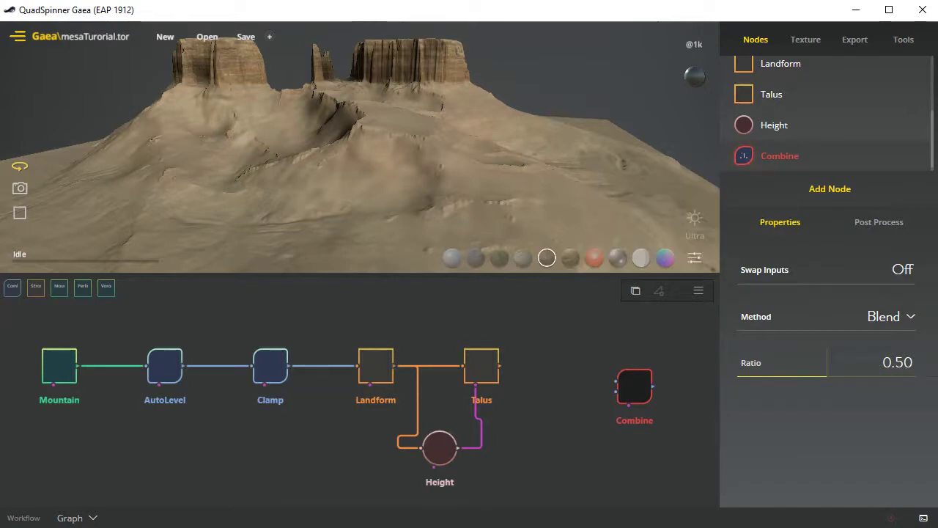
pyautogui.moveTo(394, 365); pyautogui.dragTo(617, 390)
pyautogui.moveTo(499, 365); pyautogui.dragTo(617, 391)
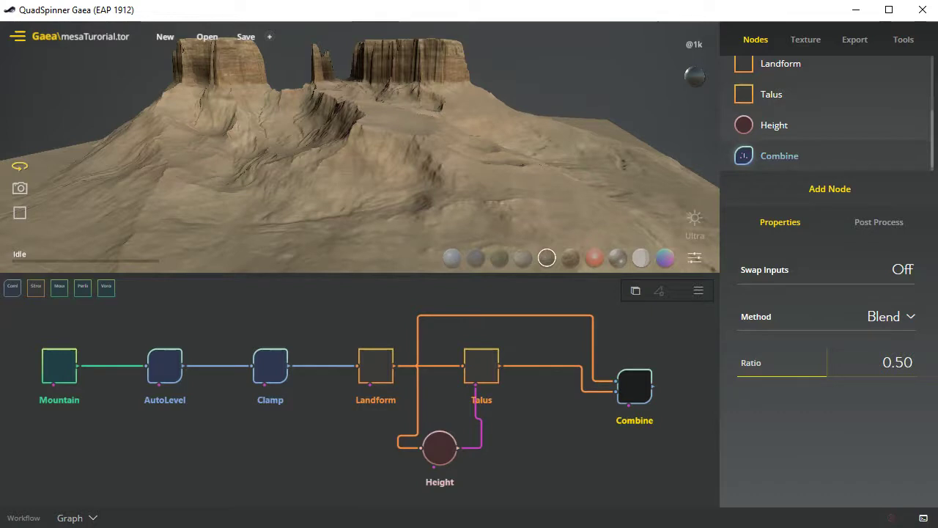
# Step: Compare the terrain produced by the Landform, Talus and Combine nodes
pyautogui.click(376, 366)
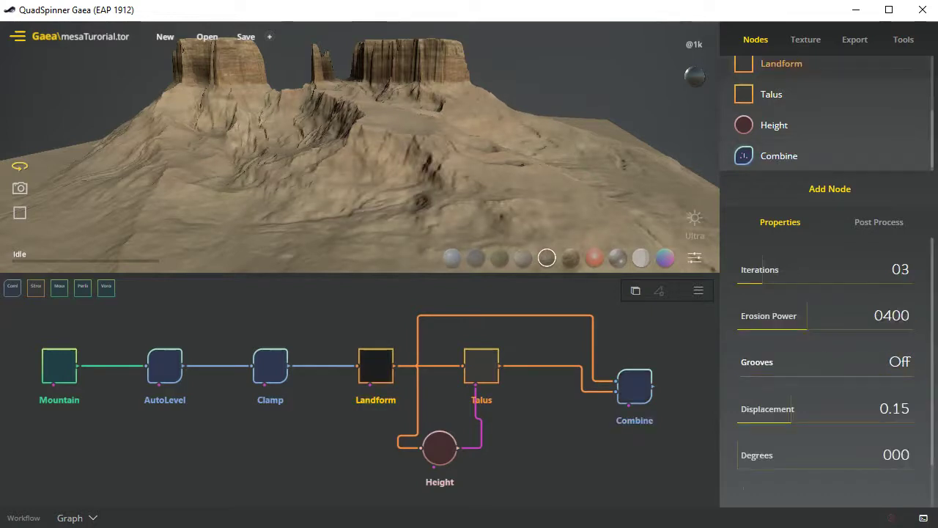
pyautogui.click(481, 366)
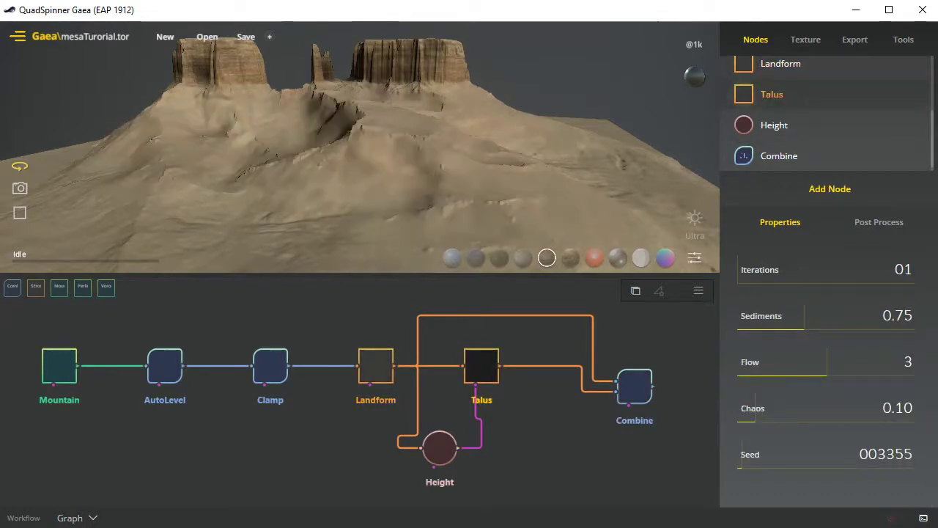
pyautogui.click(376, 365)
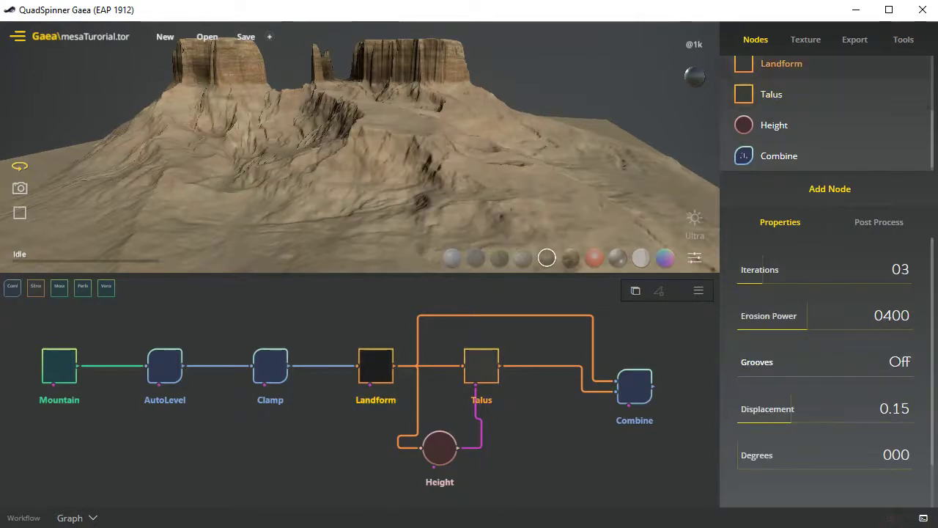
pyautogui.click(635, 386)
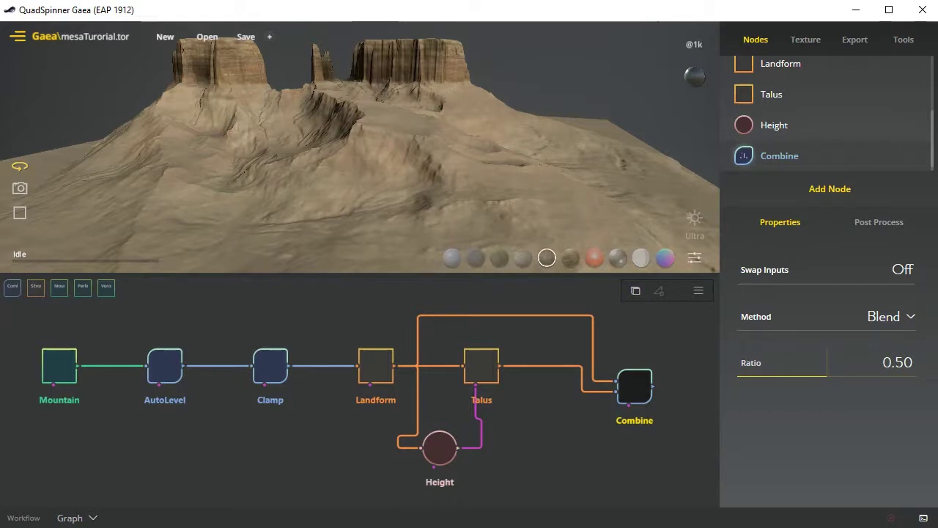
pyautogui.click(829, 189)
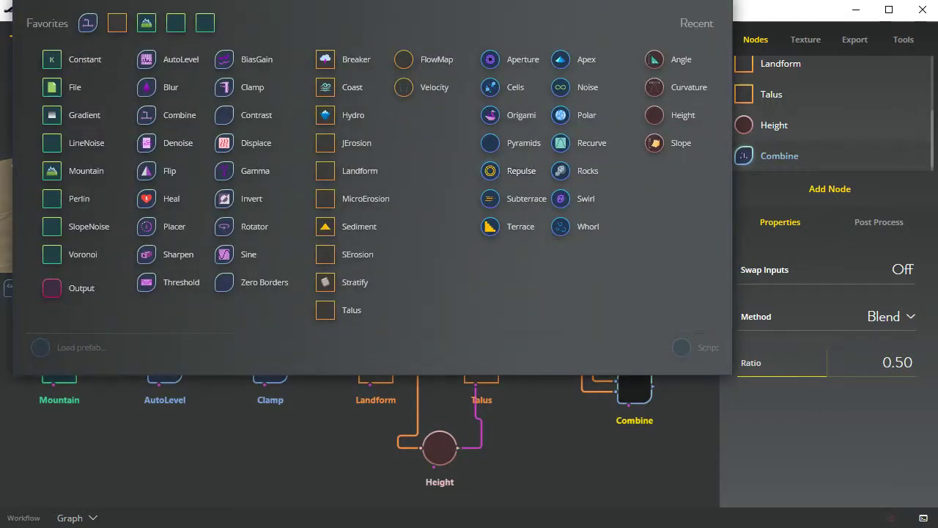
pyautogui.press('Escape')
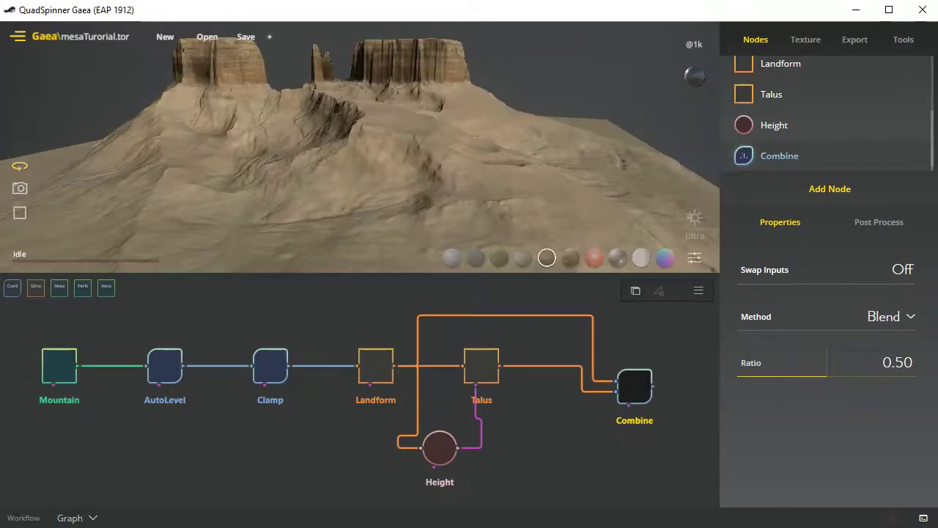
# Step: Add a JErosion node beyond the Combine node and feed it from the Combine output
pyautogui.moveTo(600, 467); pyautogui.dragTo(694, 386)
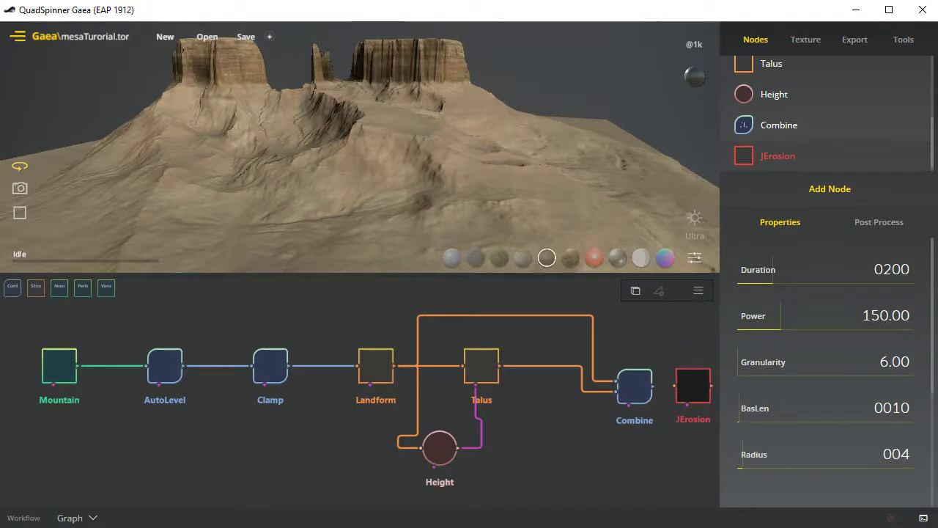
pyautogui.moveTo(635, 387)
pyautogui.mouseDown()
pyautogui.moveTo(665, 386)
pyautogui.moveTo(608, 384)
pyautogui.moveTo(686, 382)
pyautogui.mouseUp()
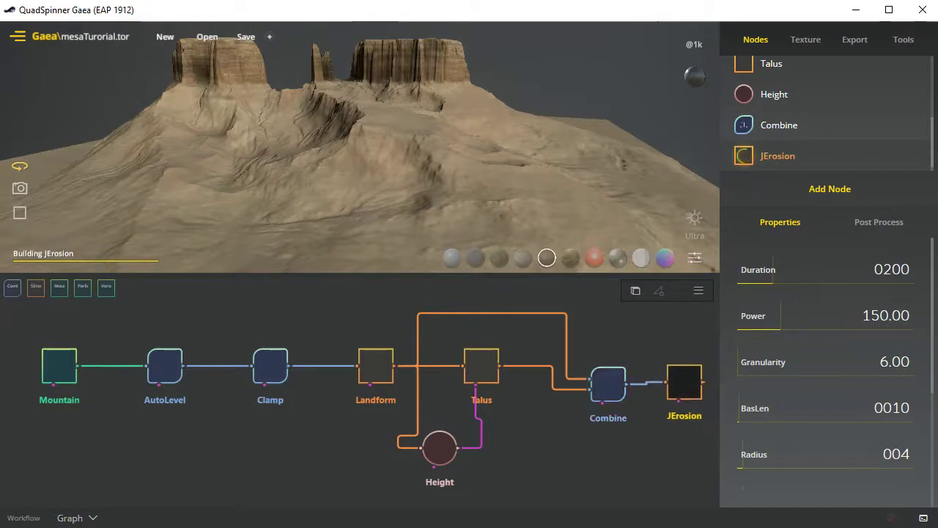
pyautogui.moveTo(684, 382); pyautogui.dragTo(682, 381)
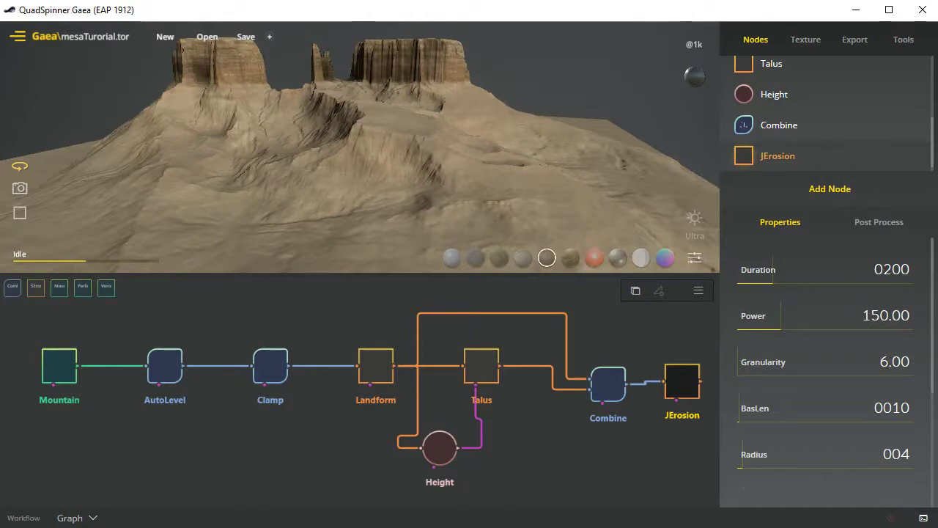
# Step: Set the JErosion node's power to 420.60 and radius to 40, and compare its terrain with the Combine node's
pyautogui.click(830, 320)
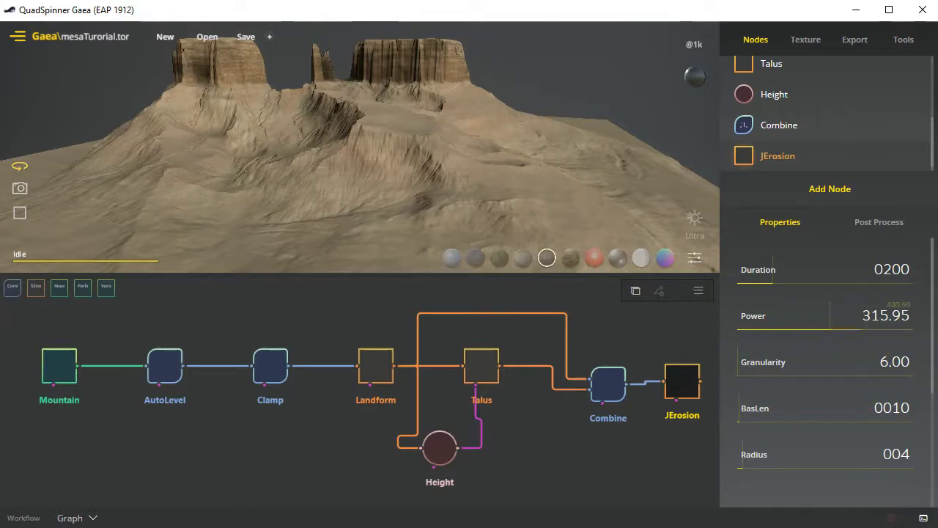
pyautogui.click(861, 320)
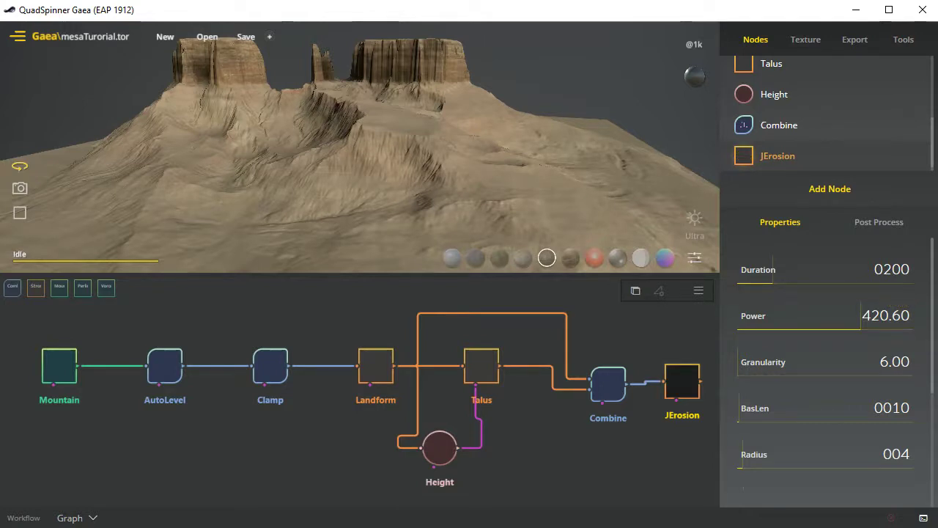
pyautogui.click(807, 455)
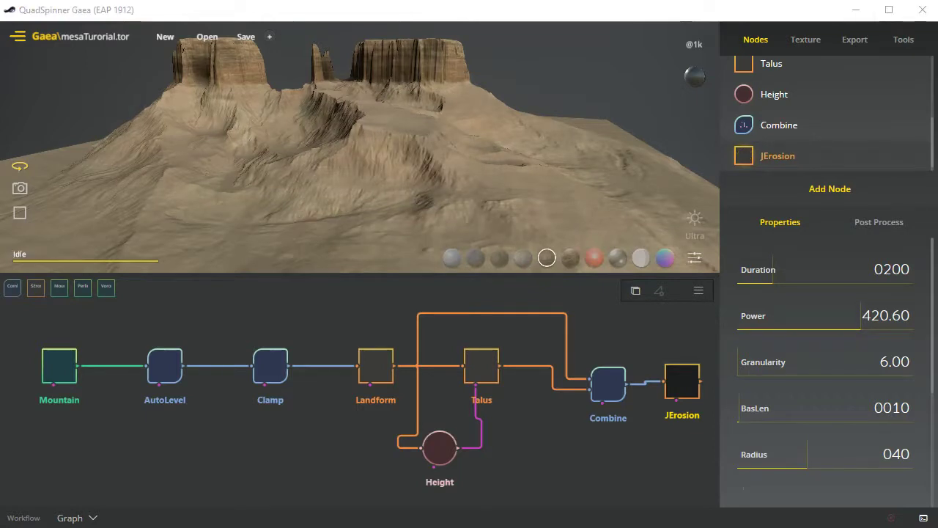
pyautogui.click(608, 384)
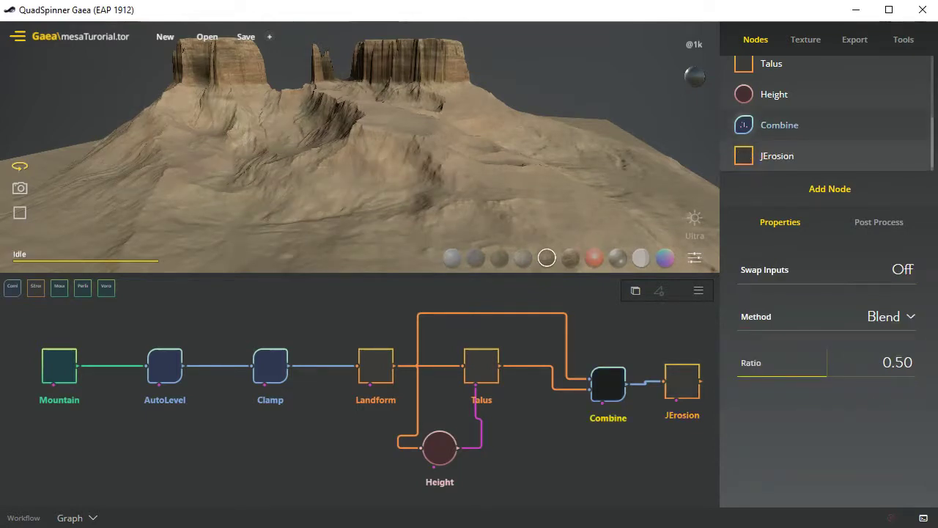
pyautogui.click(681, 382)
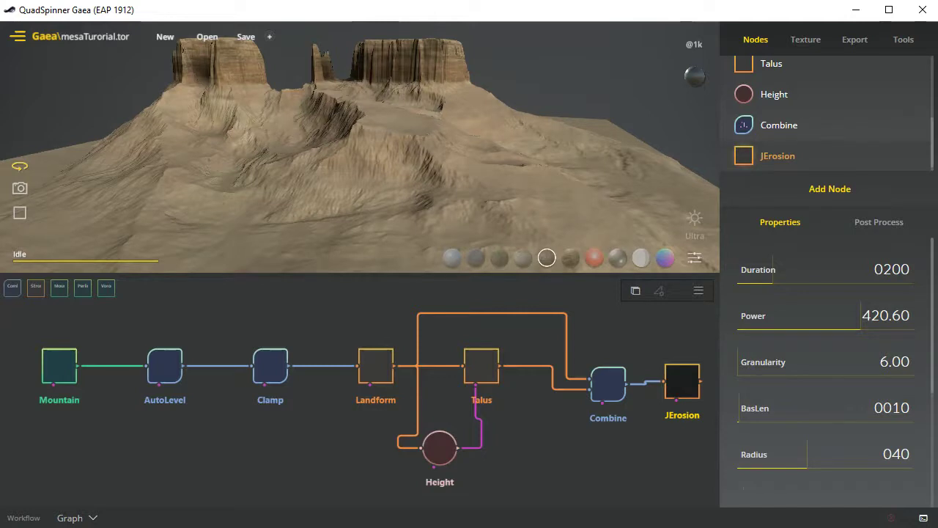
# Step: Add a Hydro node beyond the JErosion node and feed it from the JErosion output
pyautogui.click(829, 189)
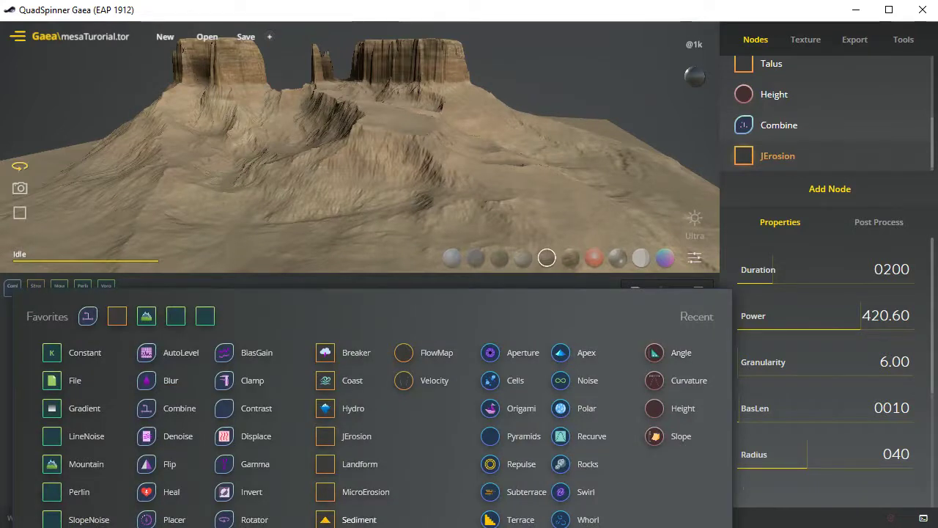
pyautogui.click(352, 408)
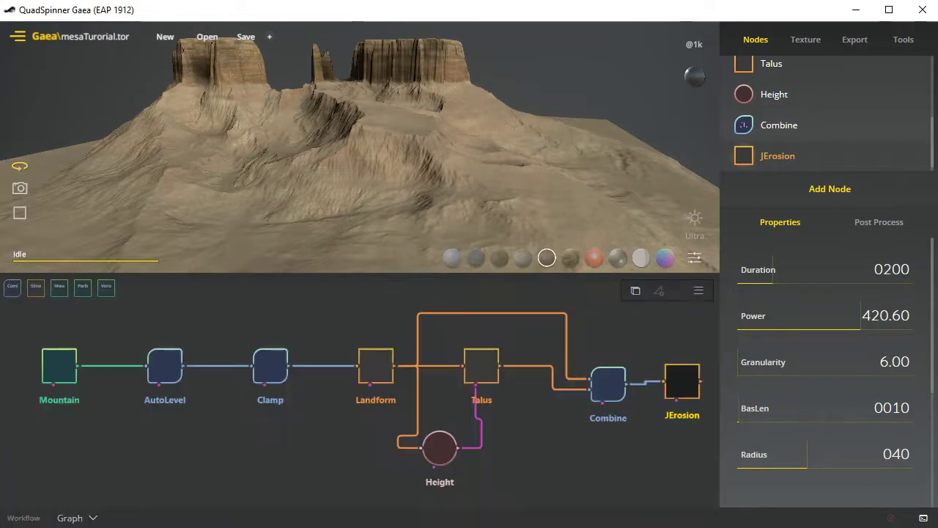
pyautogui.moveTo(641, 366); pyautogui.dragTo(698, 337)
pyautogui.rightClick(696, 344)
pyautogui.click(645, 454)
pyautogui.moveTo(645, 454); pyautogui.dragTo(403, 461)
pyautogui.moveTo(457, 344); pyautogui.dragTo(520, 392)
pyautogui.moveTo(440, 387); pyautogui.dragTo(503, 391)
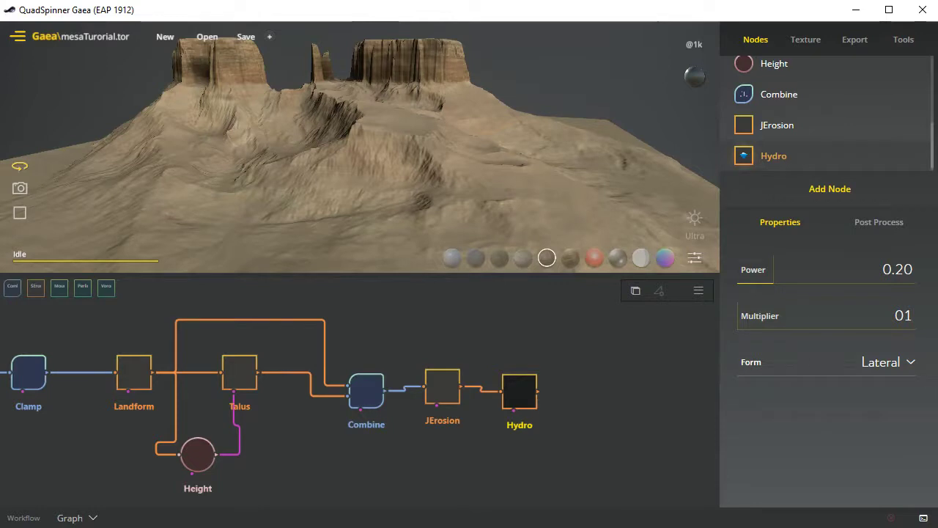
# Step: Mask the Hydro node with the existing Height node's output and set its form to Ventral
pyautogui.click(198, 455)
pyautogui.moveTo(216, 454); pyautogui.dragTo(514, 407)
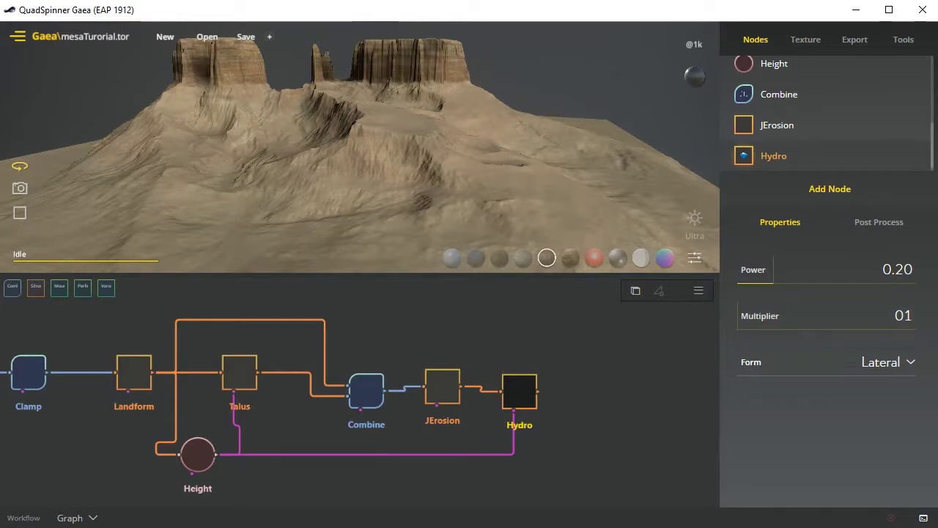
pyautogui.click(888, 362)
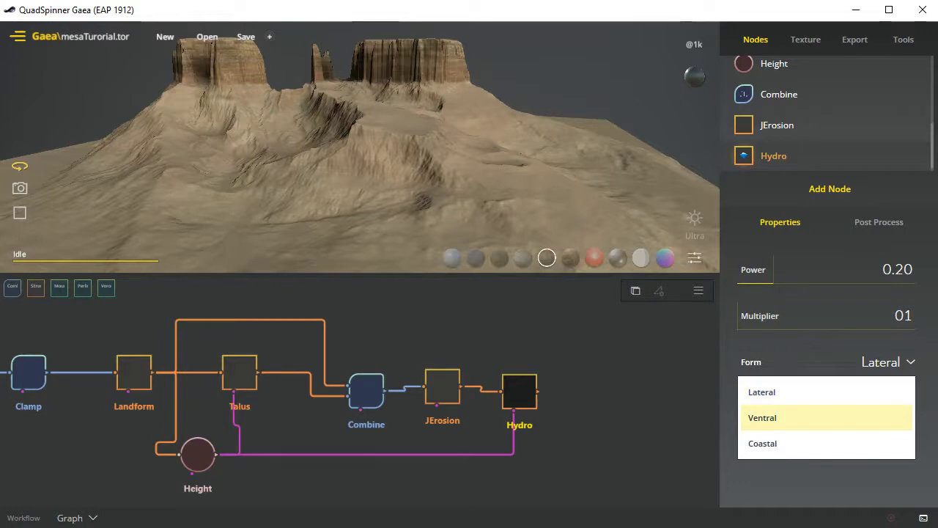
pyautogui.click(826, 418)
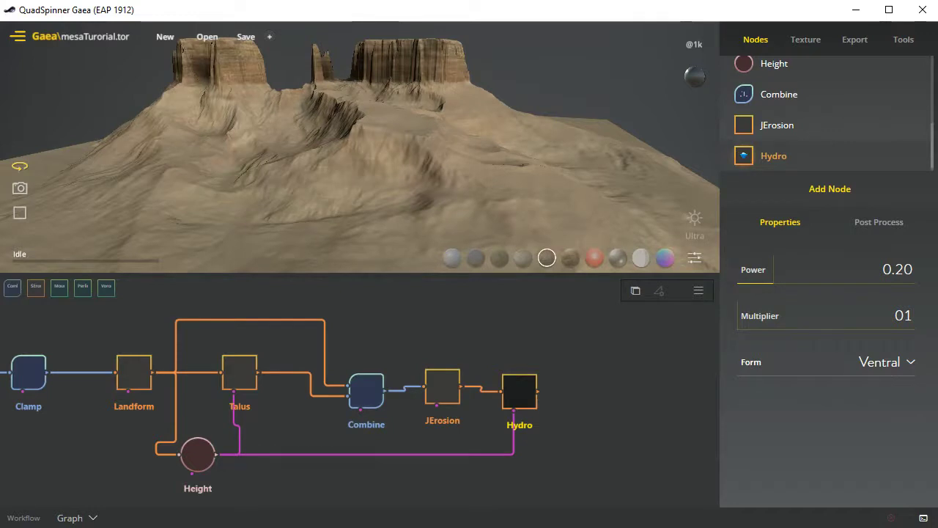
# Step: Set the Hydro node's power to 0.61 and multiplier to 8, and inspect the eroded slopes
pyautogui.click(792, 271)
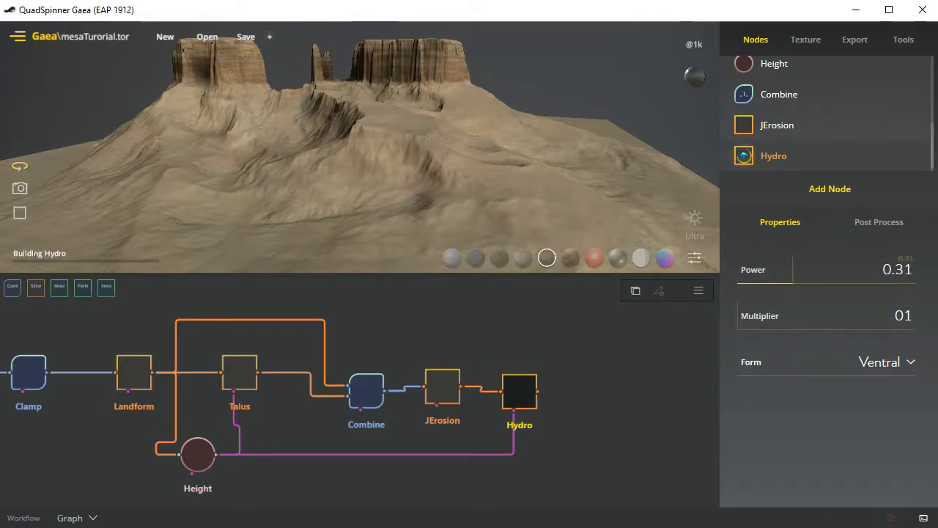
pyautogui.moveTo(793, 269); pyautogui.dragTo(845, 269)
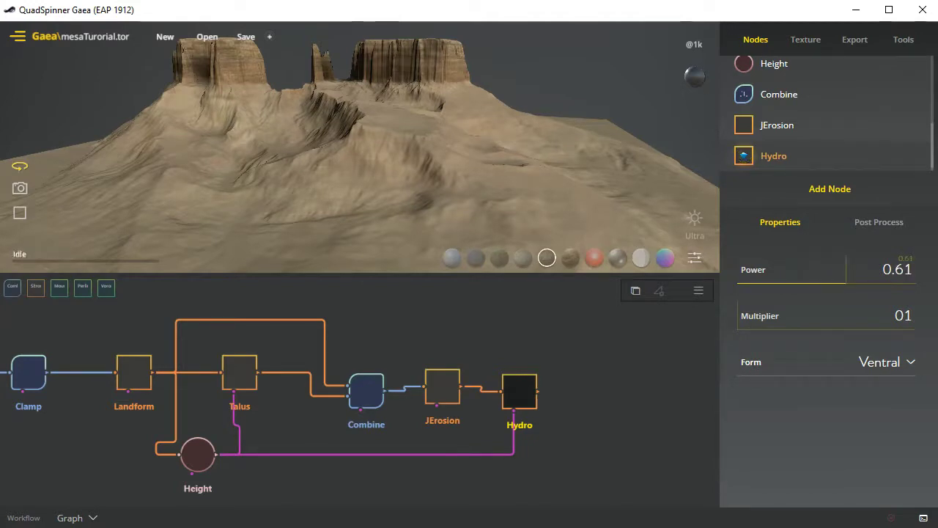
pyautogui.click(815, 316)
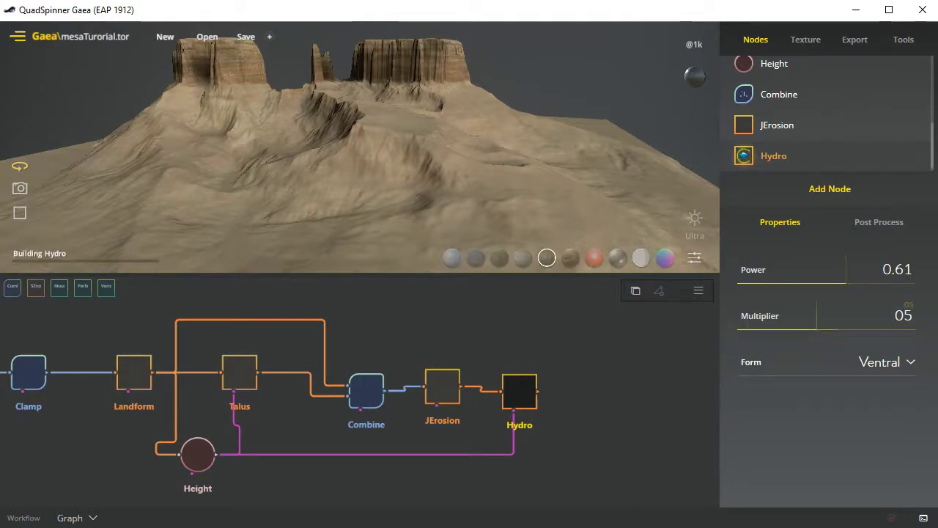
pyautogui.click(837, 315)
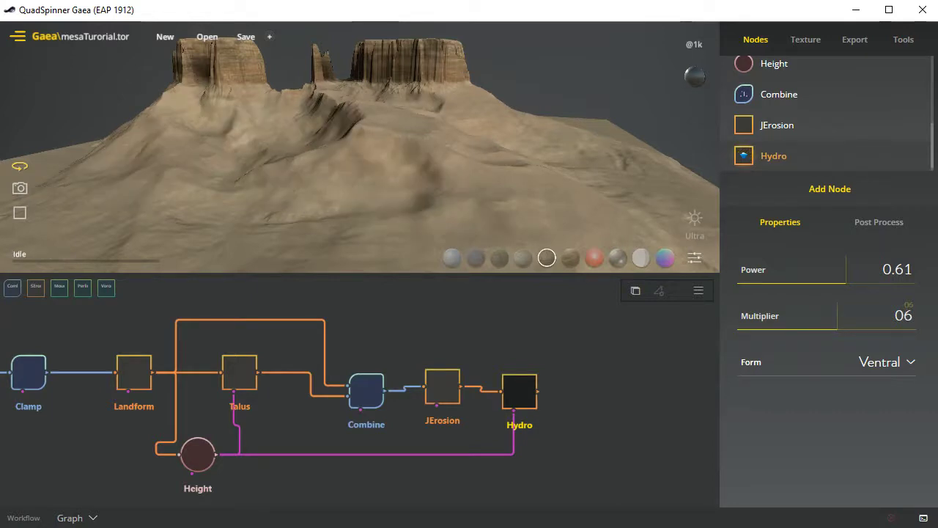
pyautogui.moveTo(838, 315); pyautogui.dragTo(857, 315)
pyautogui.click(876, 315)
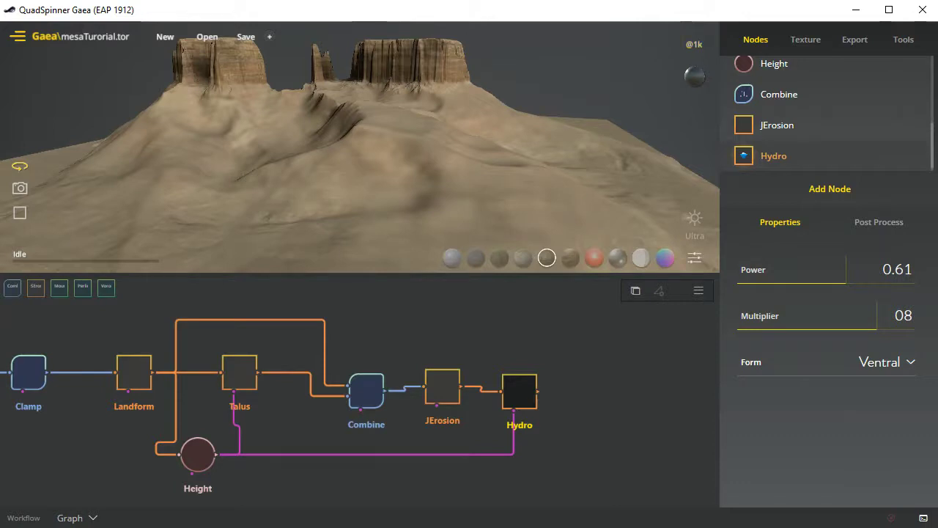
pyautogui.moveTo(330, 139); pyautogui.dragTo(523, 175)
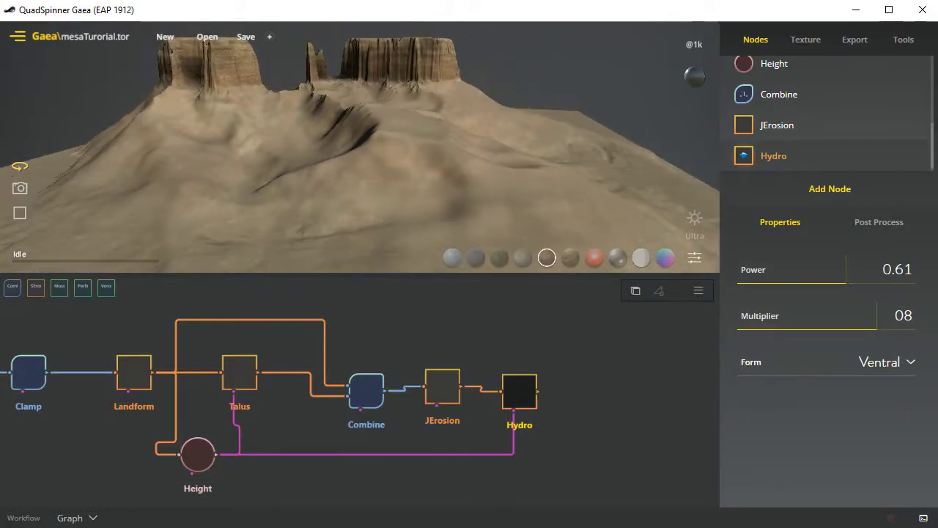
# Step: Export the current terrain to the Gaea folder as a 16-bit PNG named mesaBase
pyautogui.click(854, 40)
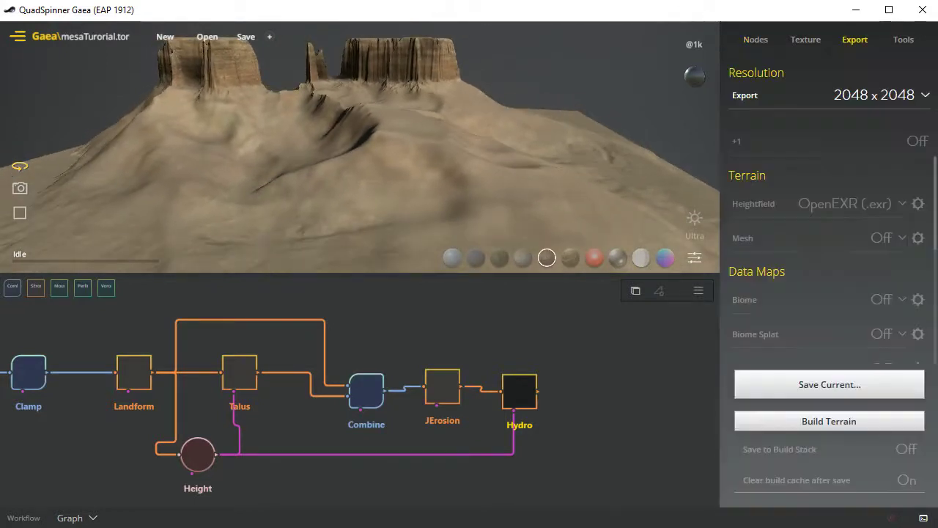
pyautogui.click(828, 384)
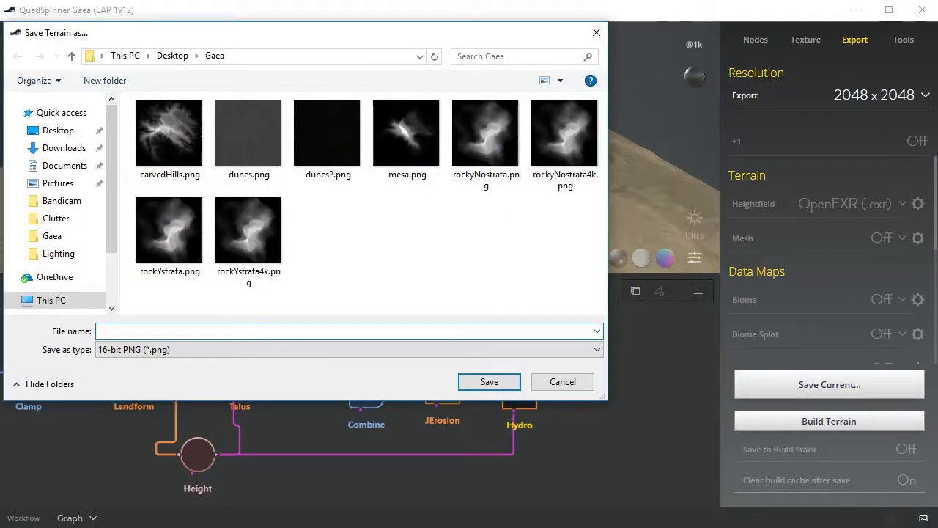
pyautogui.write('me')
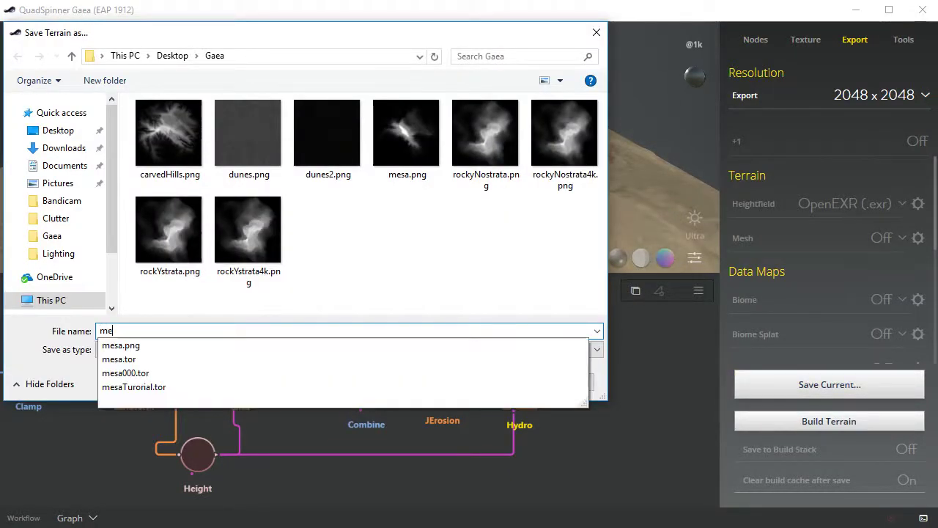
pyautogui.write('saBase')
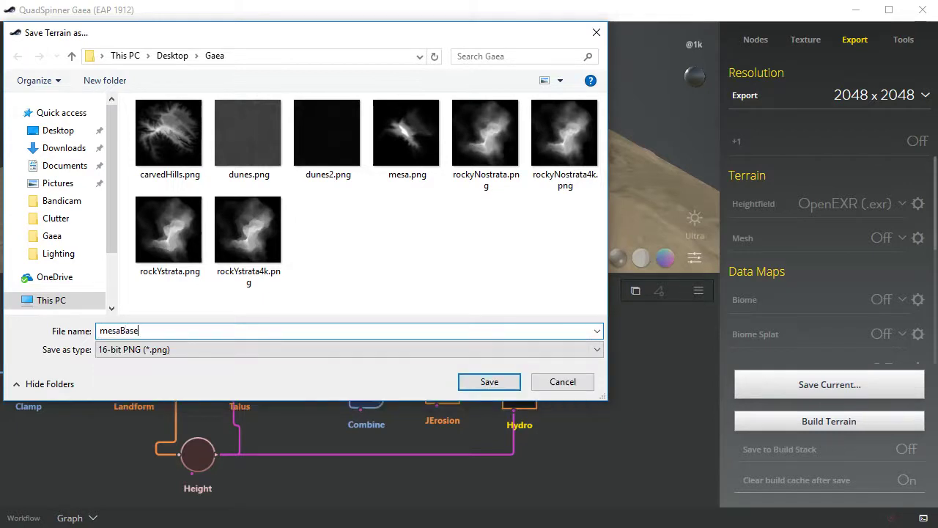
pyautogui.click(489, 381)
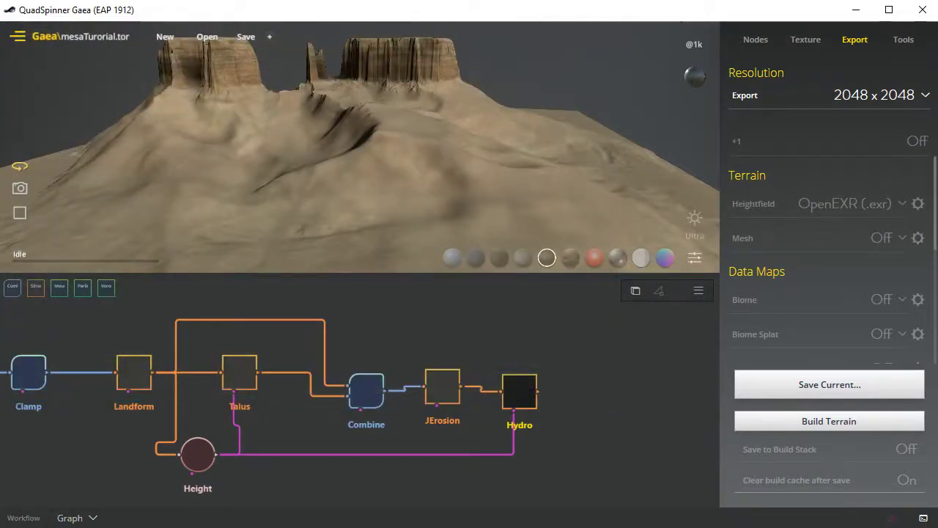
# Step: Save an incremental version of the mesaTurorial terrain file and check the exported images in the Gaea folder
pyautogui.moveTo(366, 147); pyautogui.dragTo(337, 177)
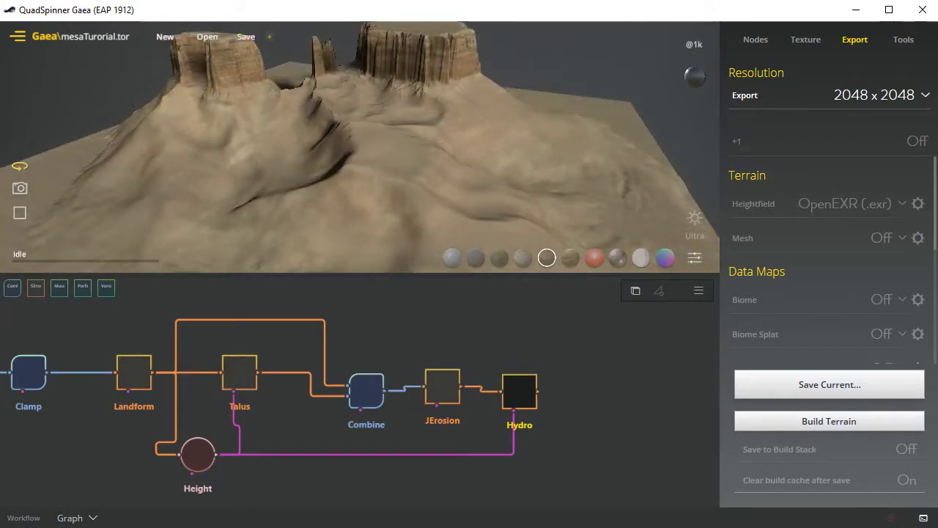
pyautogui.click(270, 36)
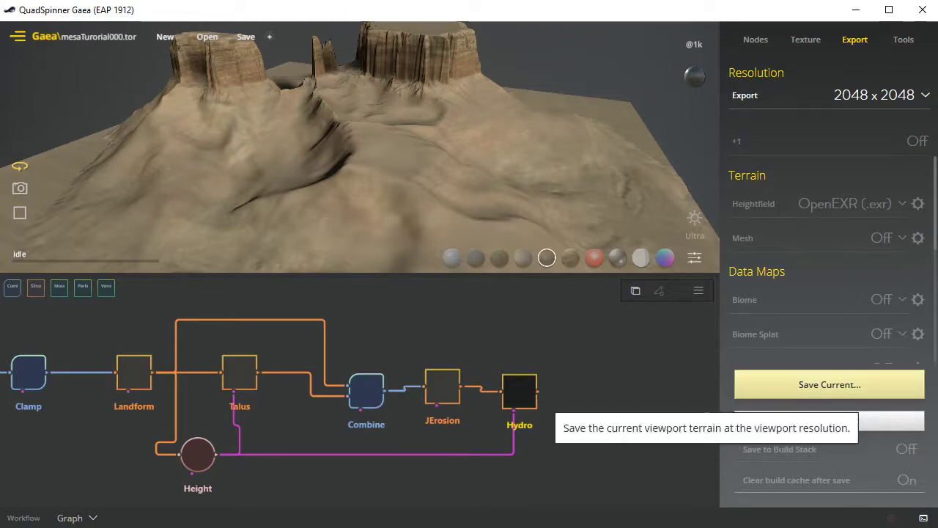
pyautogui.click(828, 384)
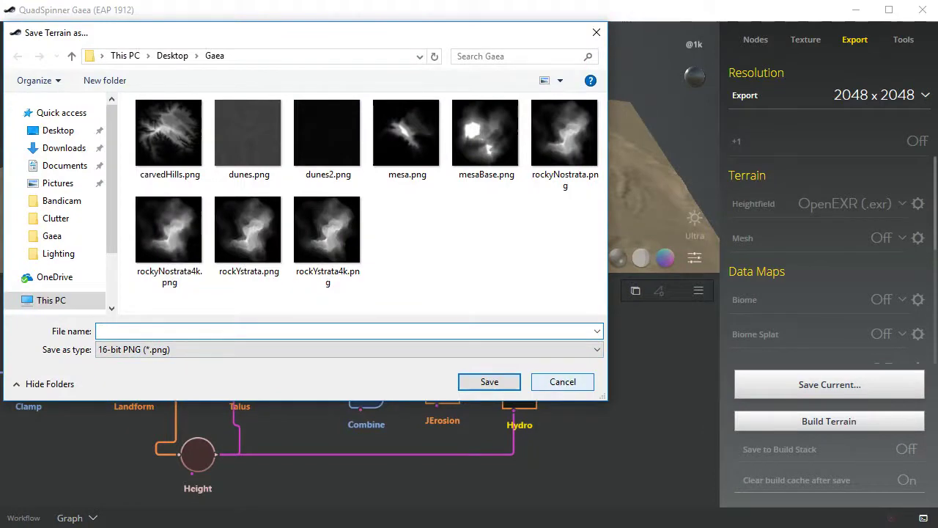
pyautogui.click(562, 381)
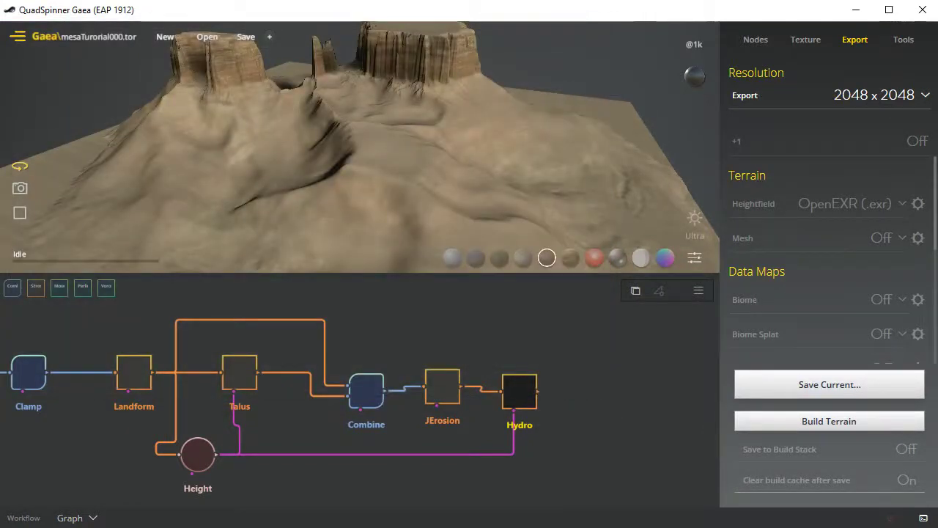
# Step: Start a new terrain and delete its default Displace and Mountain nodes
pyautogui.click(165, 36)
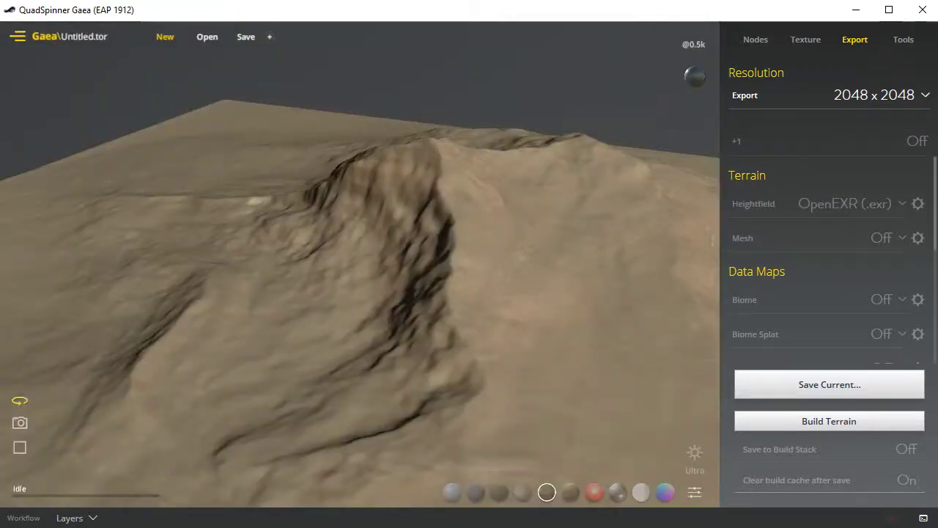
pyautogui.click(755, 39)
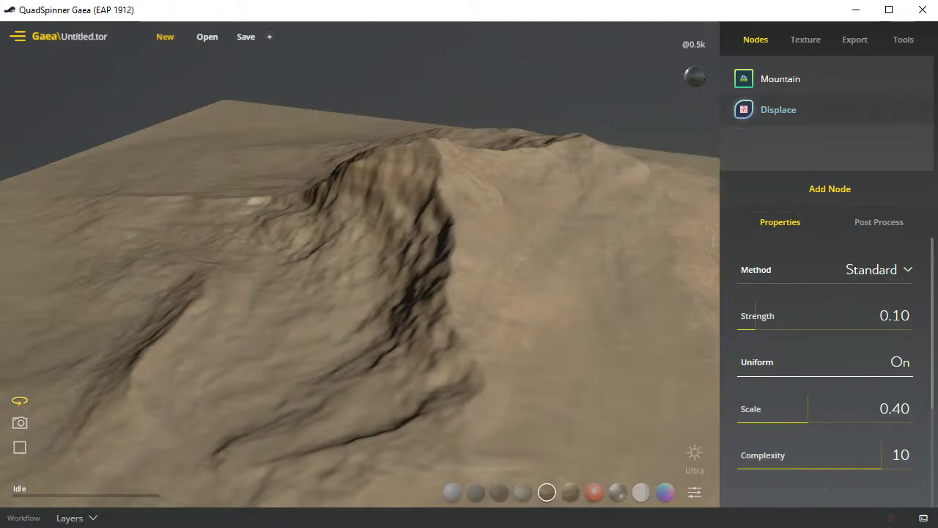
pyautogui.press('Delete')
pyautogui.press('Return')
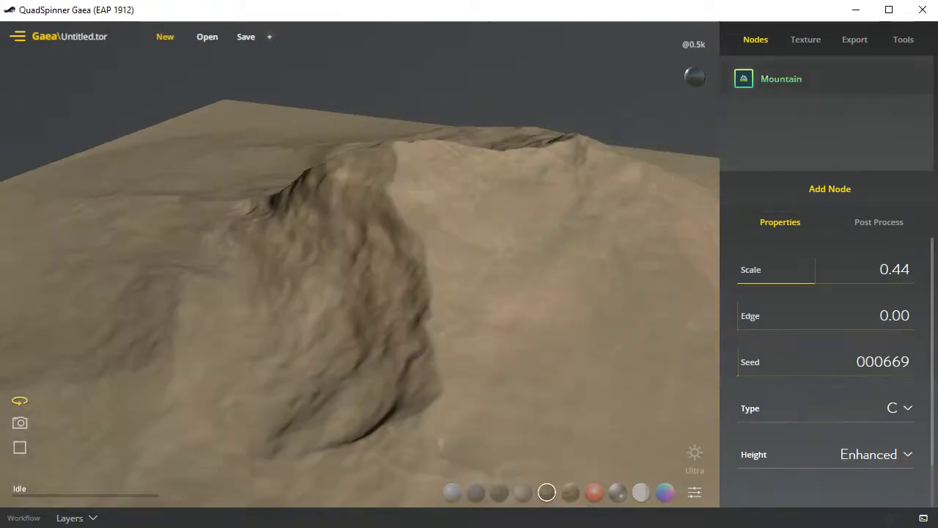
pyautogui.press('Delete')
pyautogui.click(656, 365)
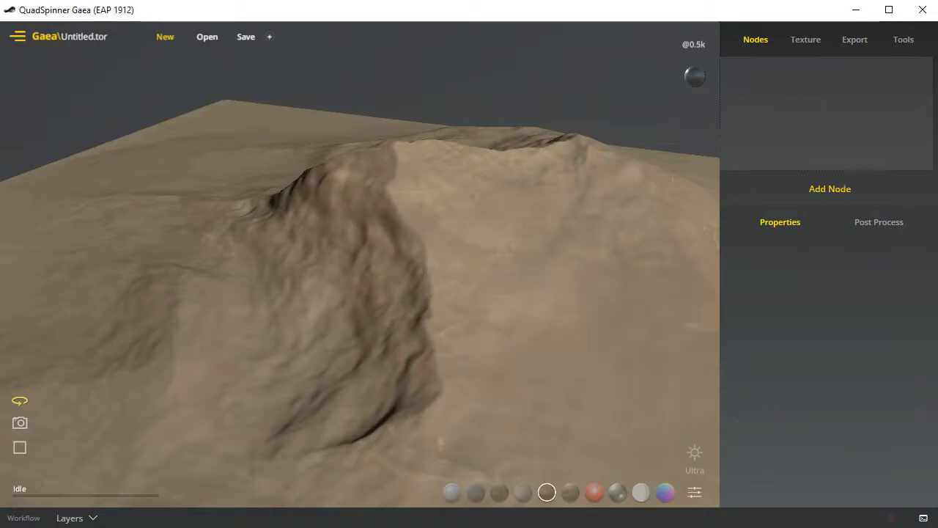
# Step: Add a File node that loads mesaBase.png and set the preview resolution to 2k
pyautogui.click(830, 190)
pyautogui.click(266, 266)
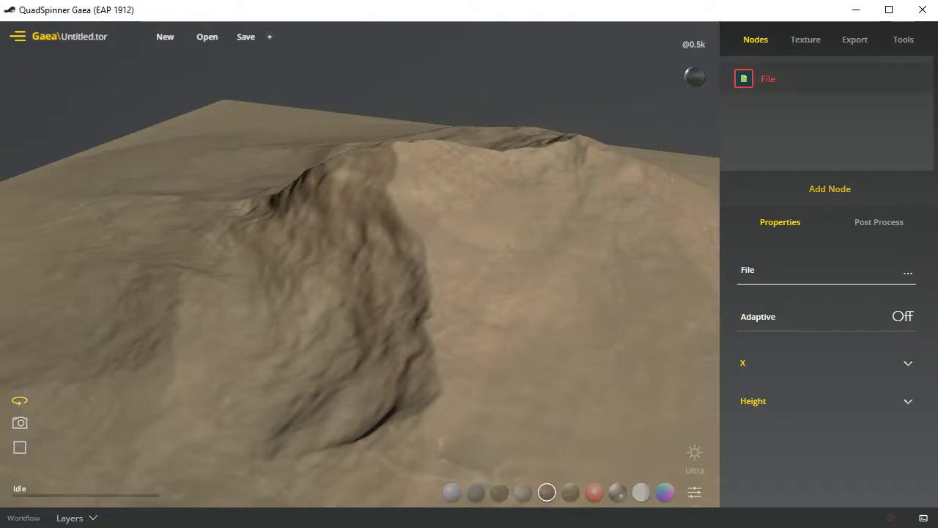
pyautogui.click(908, 272)
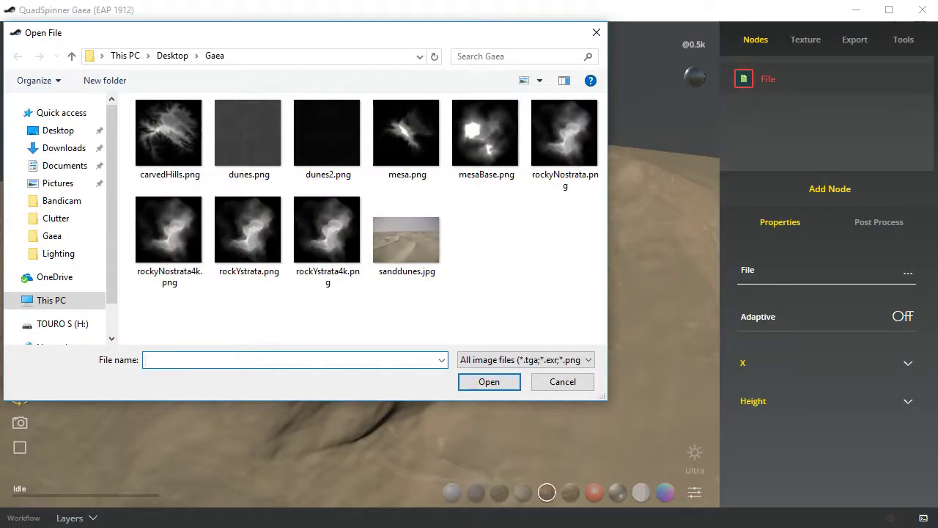
pyautogui.click(485, 132)
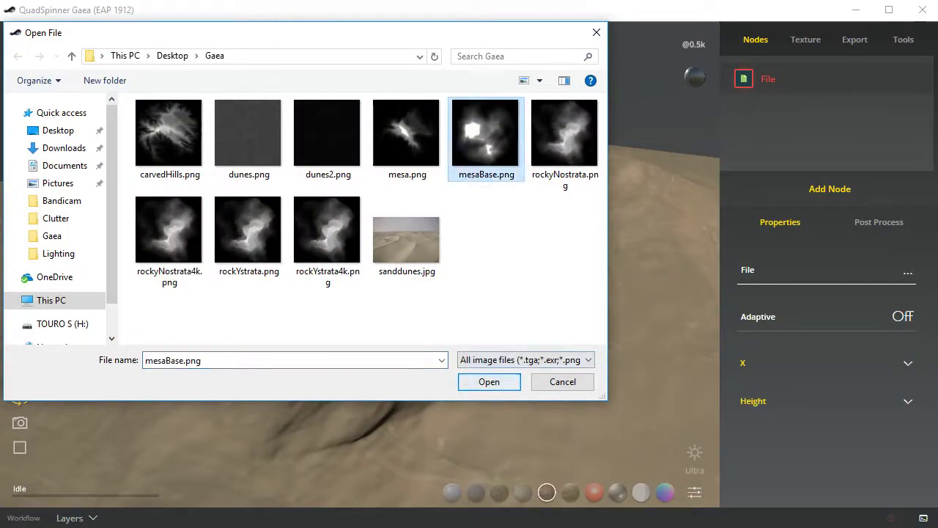
pyautogui.click(488, 381)
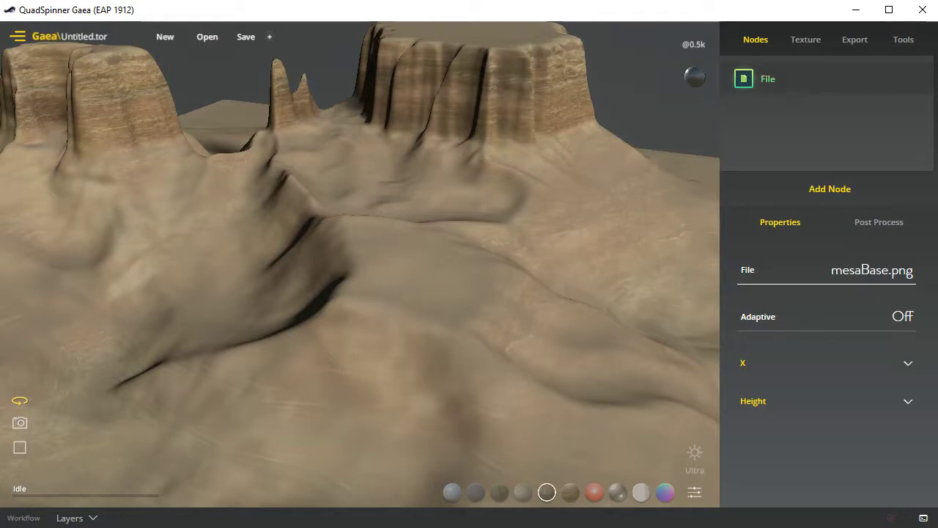
pyautogui.click(694, 44)
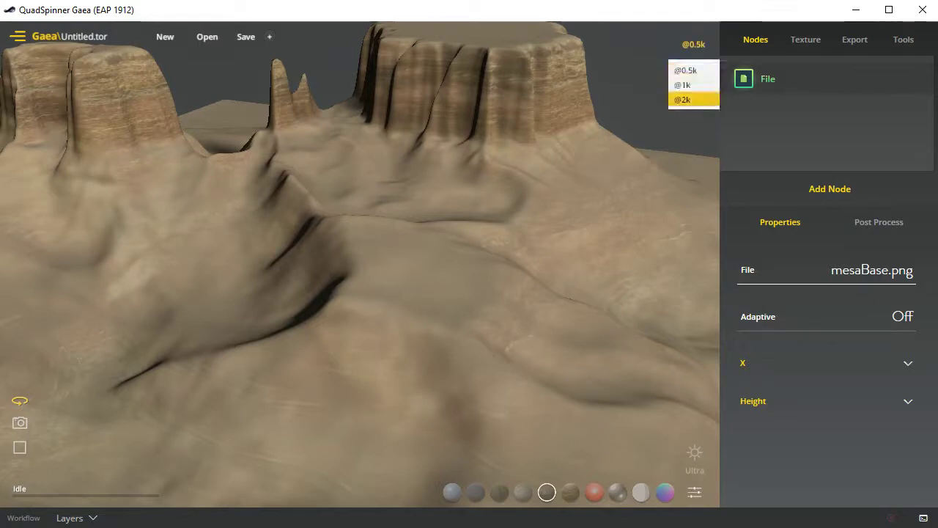
pyautogui.click(681, 99)
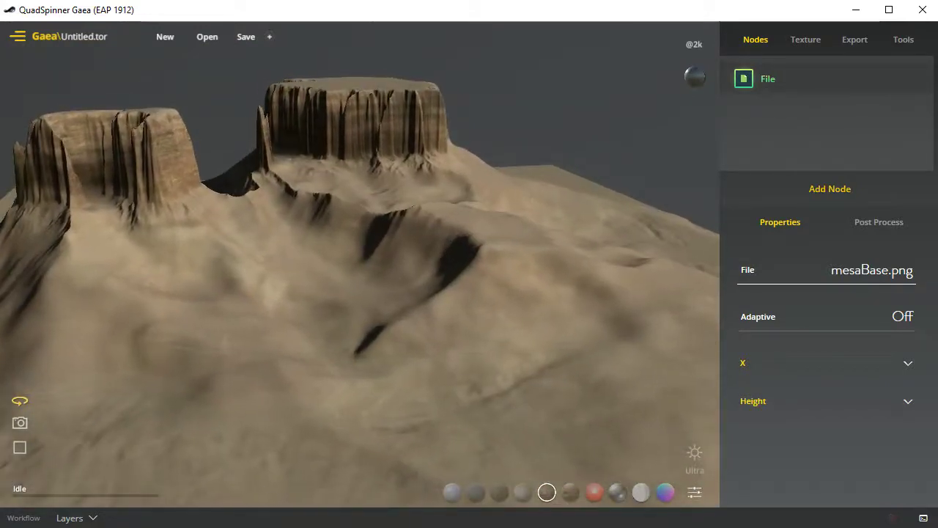
# Step: Try a Landform node on the imported mesa terrain, and delete it after checking the erosion
pyautogui.click(830, 189)
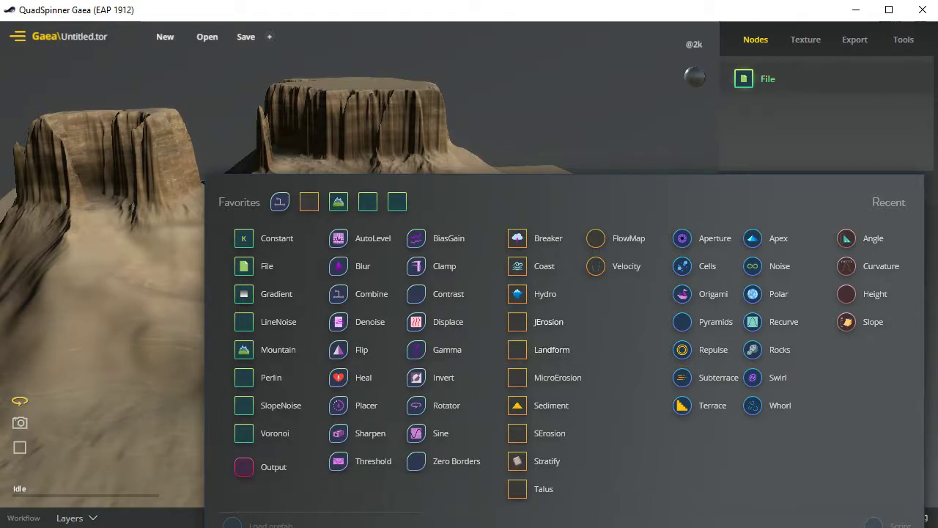
pyautogui.click(551, 350)
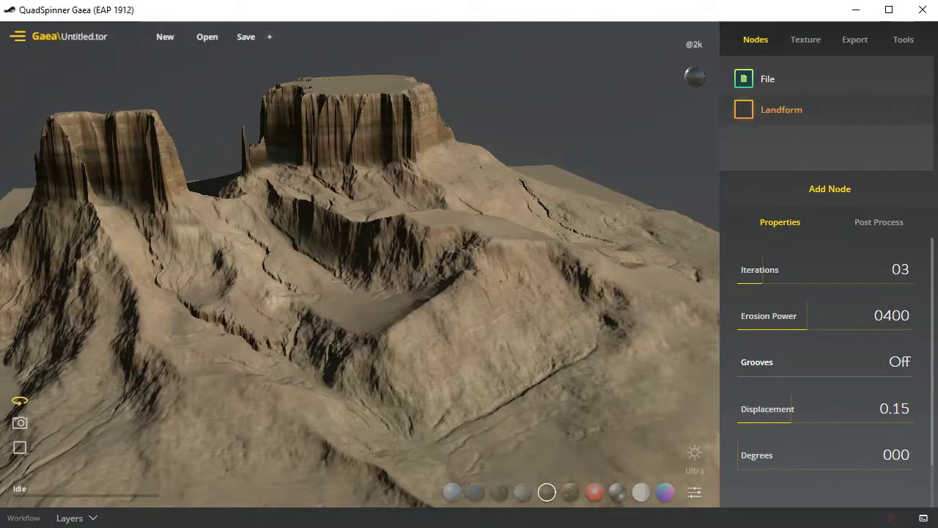
pyautogui.press('Delete')
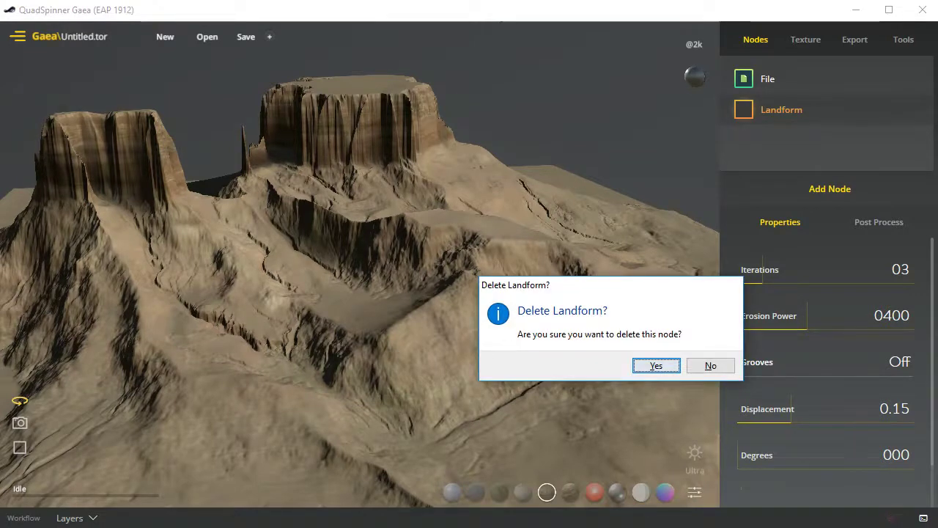
pyautogui.click(656, 365)
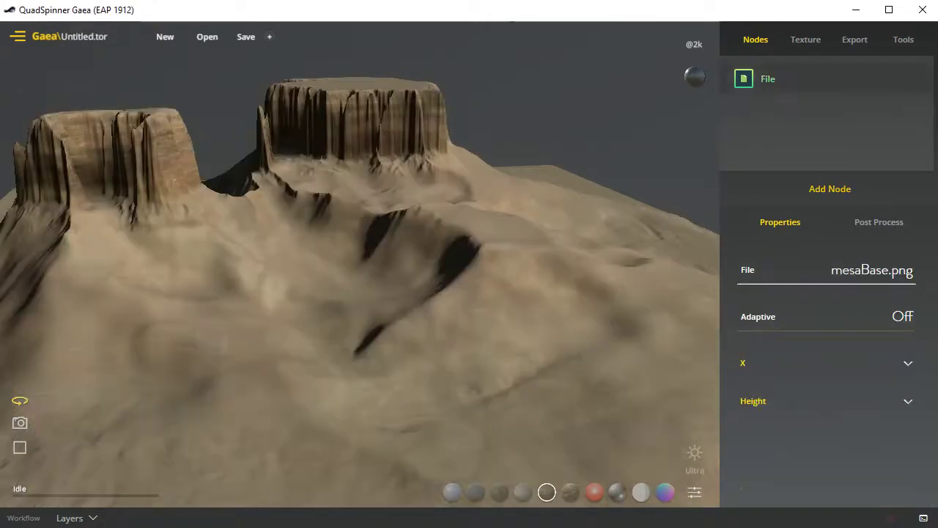
# Step: Add a Recurve node after the File node and set its degrees to 173
pyautogui.click(830, 189)
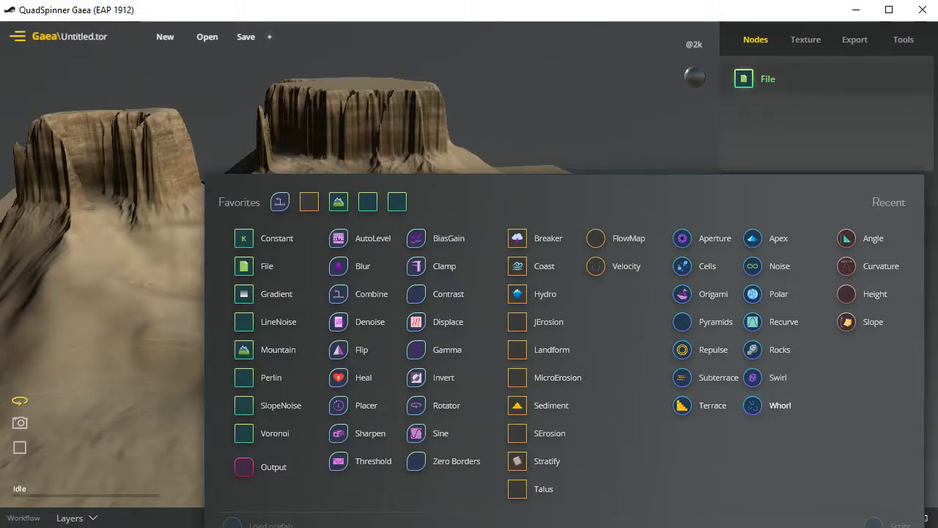
pyautogui.click(782, 321)
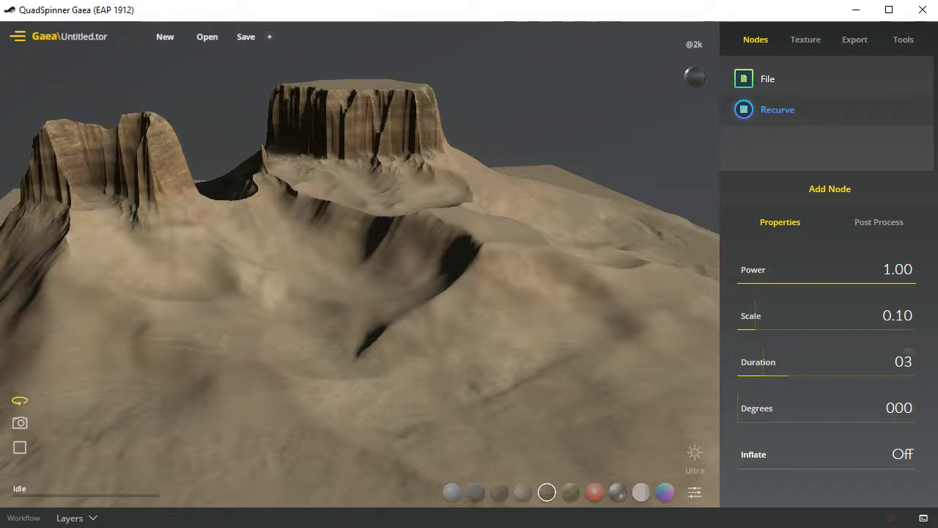
pyautogui.click(823, 410)
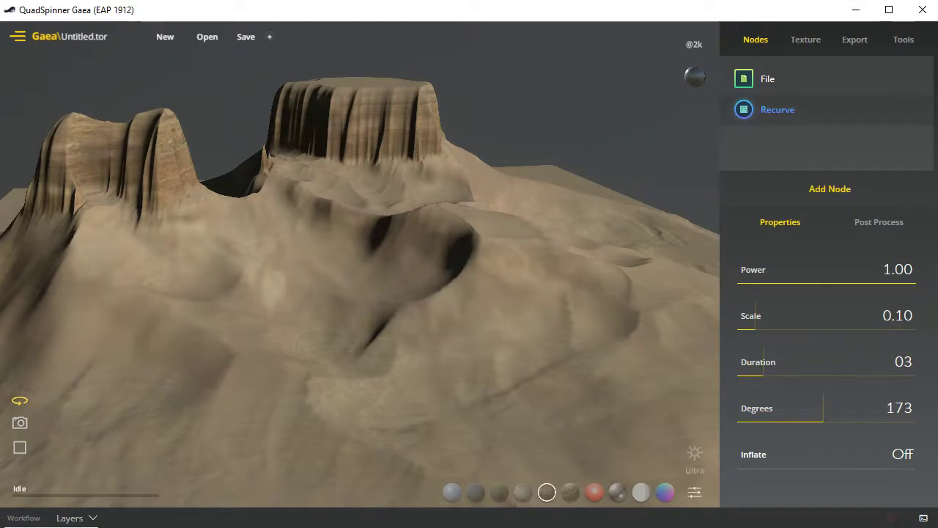
# Step: In the graph workflow, add a Height node fed by the File node and connect its output to Recurve's mask input
pyautogui.click(70, 521)
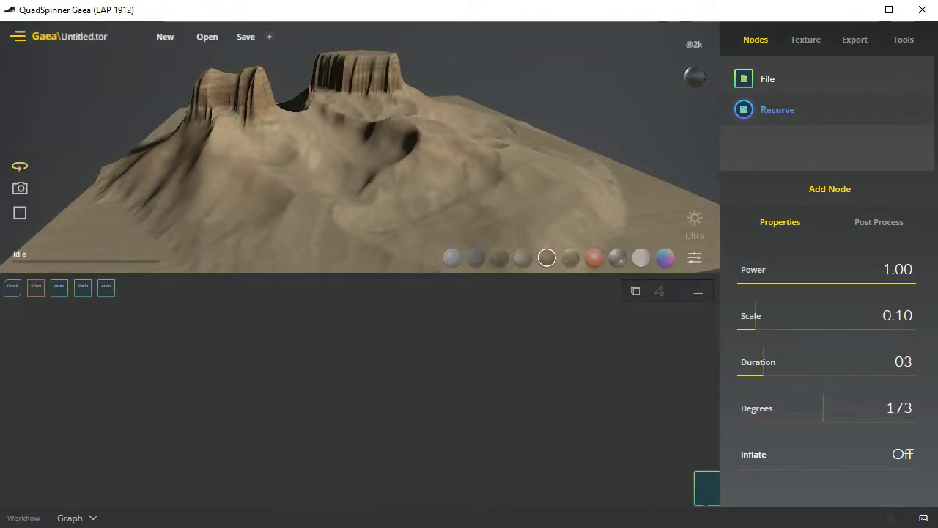
pyautogui.moveTo(527, 399); pyautogui.dragTo(464, 400)
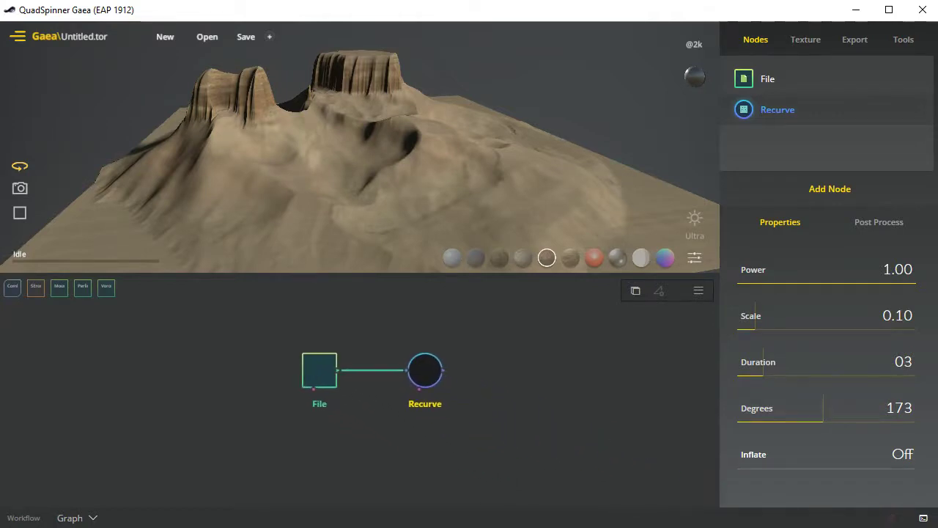
pyautogui.rightClick(546, 378)
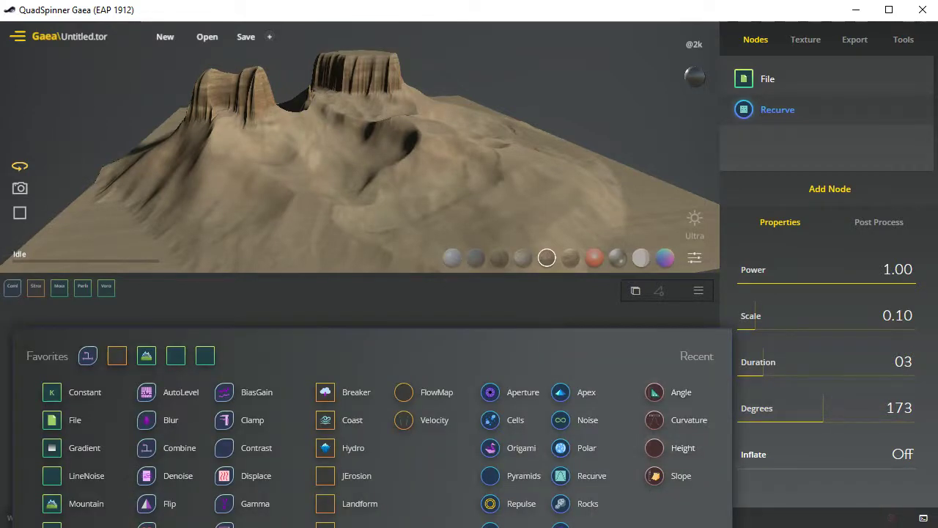
pyautogui.click(682, 448)
pyautogui.moveTo(594, 406); pyautogui.dragTo(393, 429)
pyautogui.moveTo(337, 370); pyautogui.dragTo(419, 389)
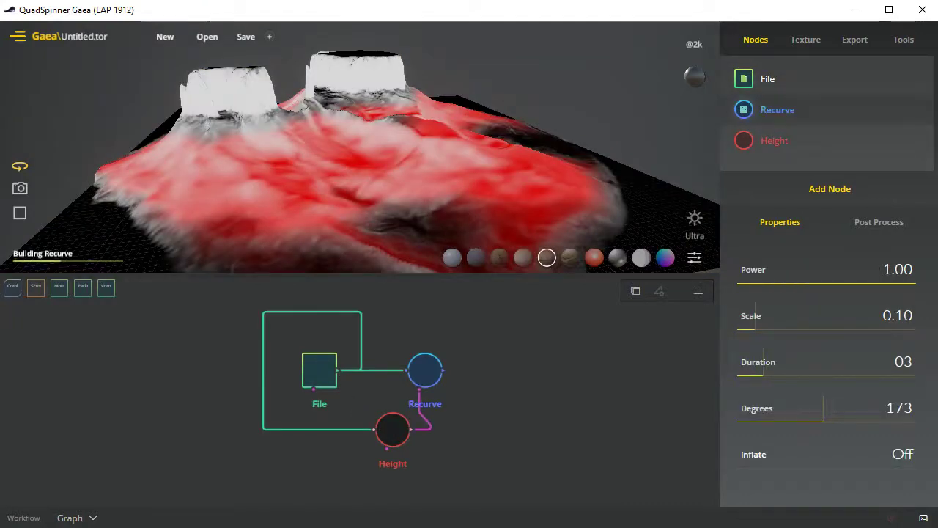